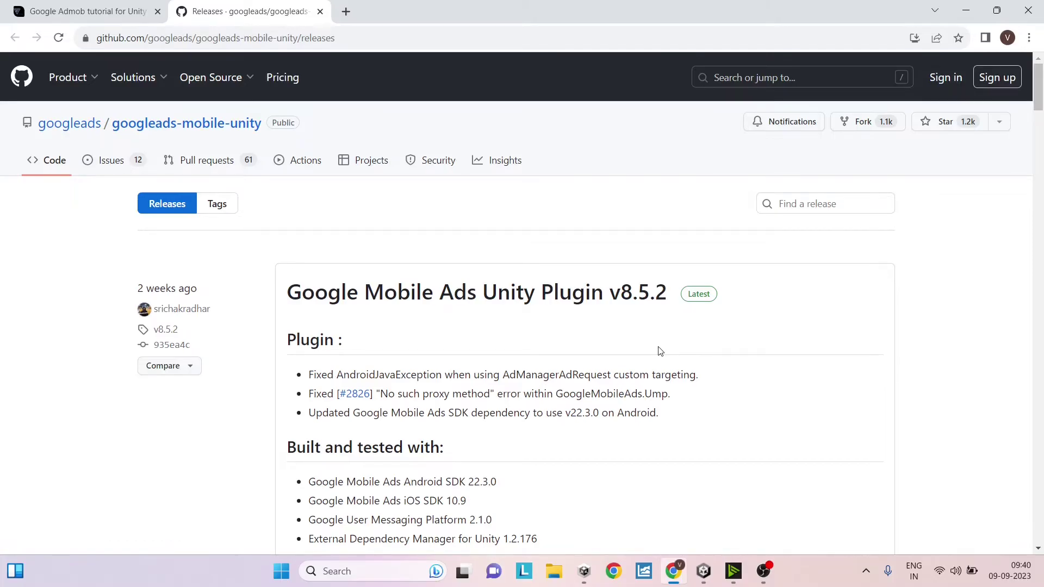
- Download GoogleMobileAds-v8.5.2.unitypackage from the v8.5.2 release's Assets list
scroll(659, 351, down, 3)
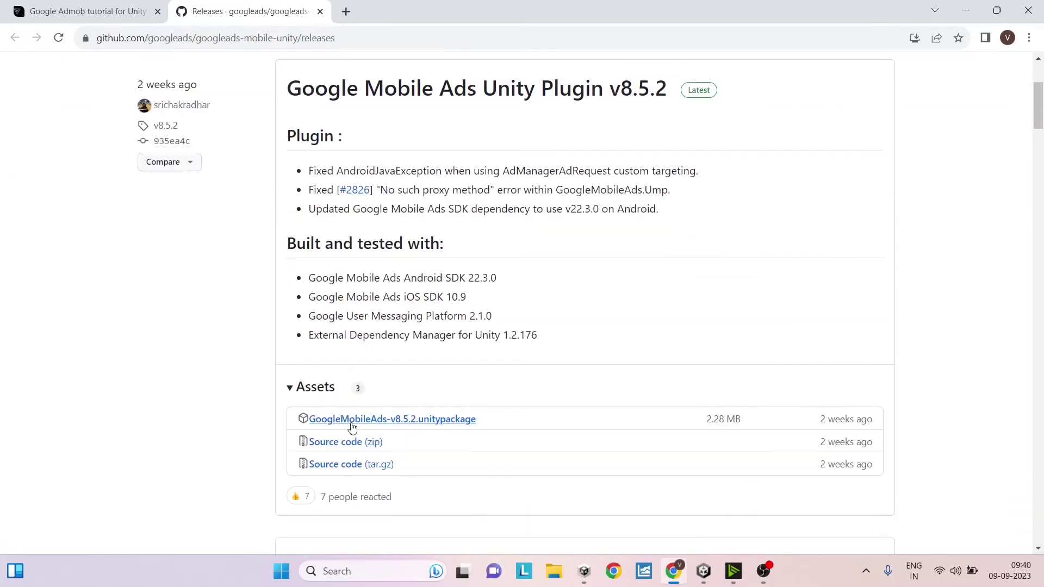
click(411, 420)
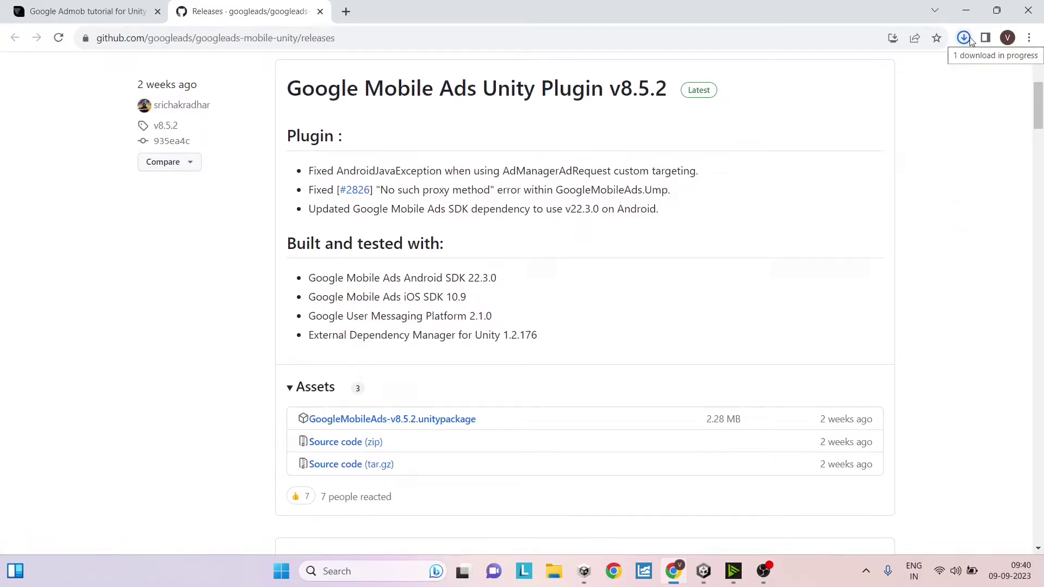
- Import the GoogleMobileAds-v8.5.2 custom package from Downloads into Assets with all its files
click(704, 571)
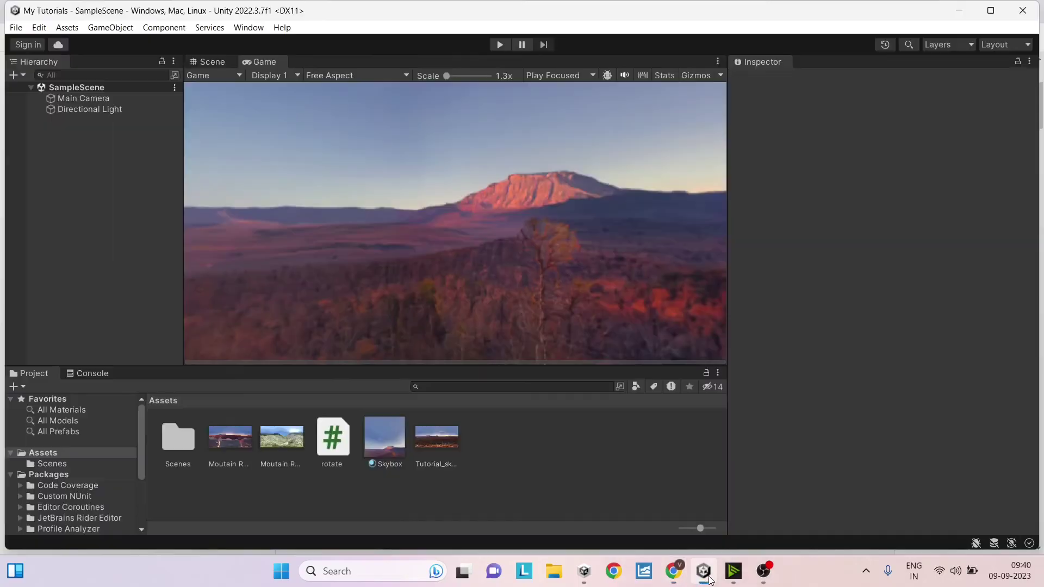
right_click(255, 498)
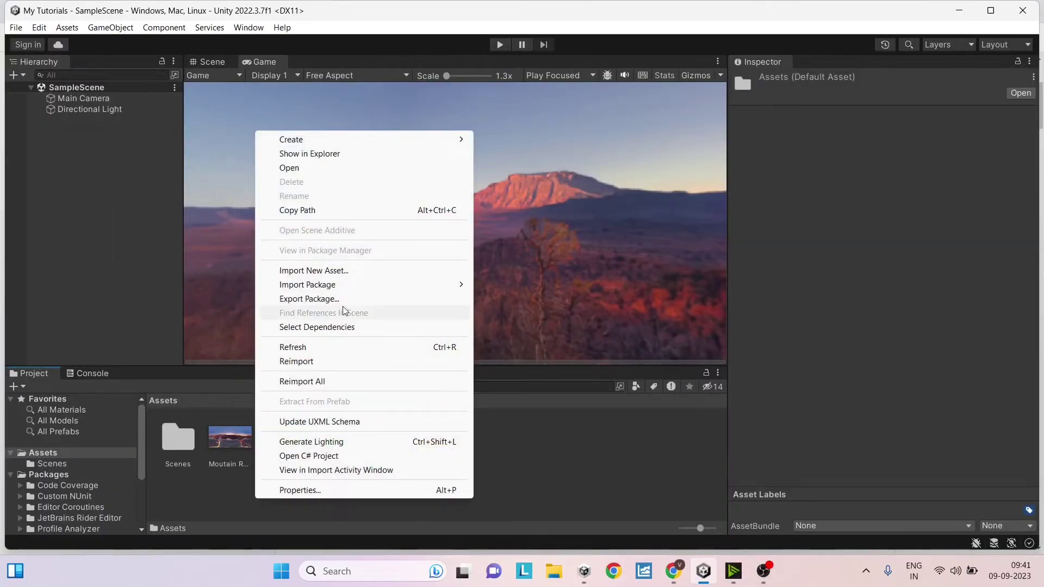
mouse_move(376, 285)
click(544, 284)
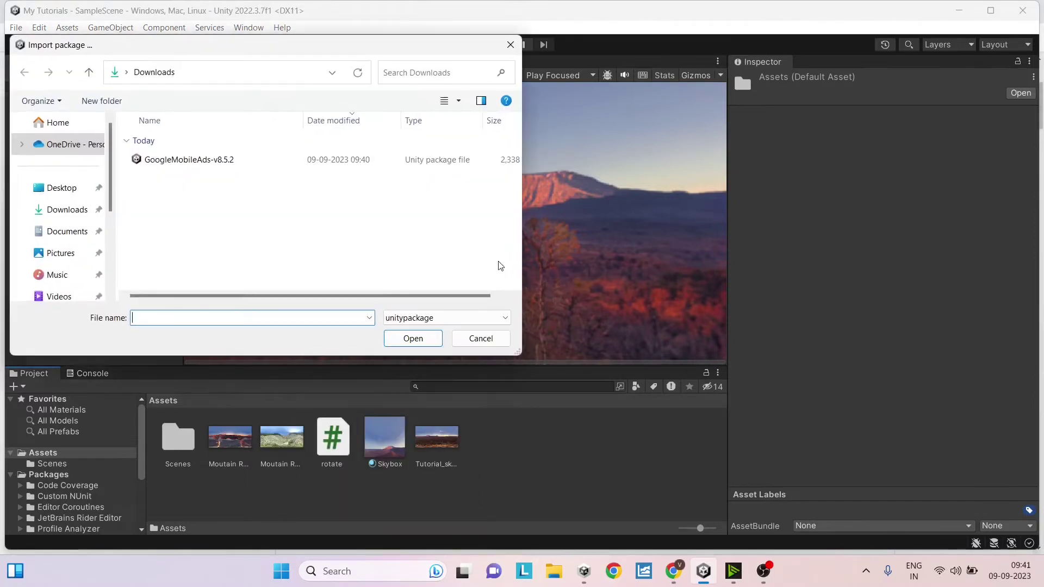
click(201, 162)
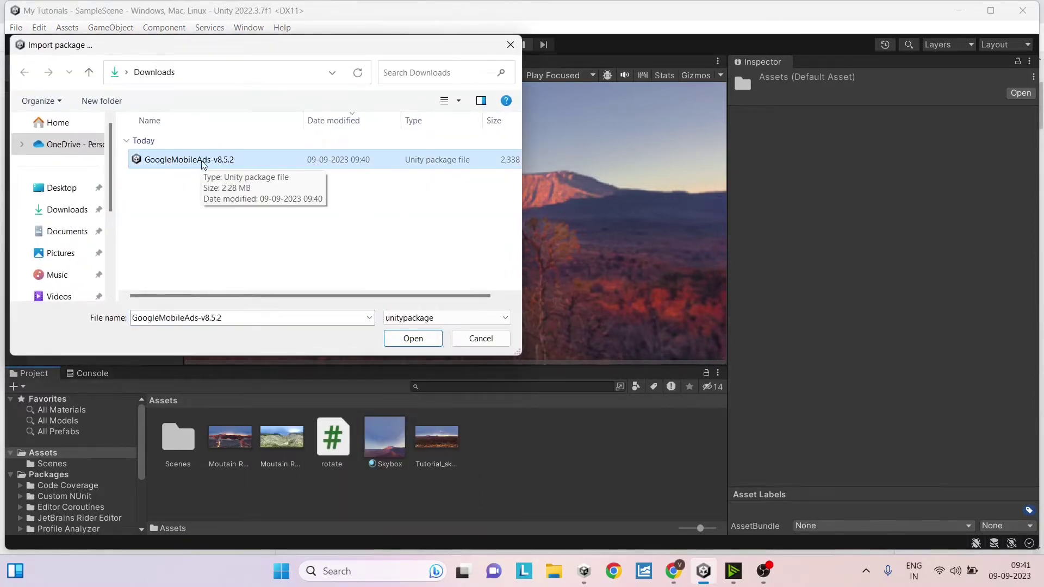
click(407, 339)
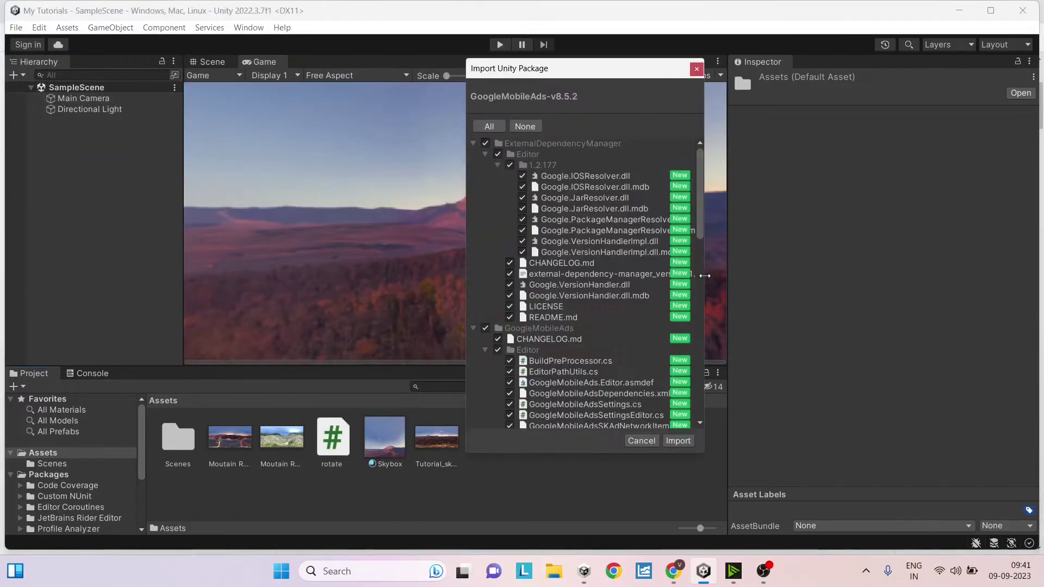
drag(705, 274, 838, 280)
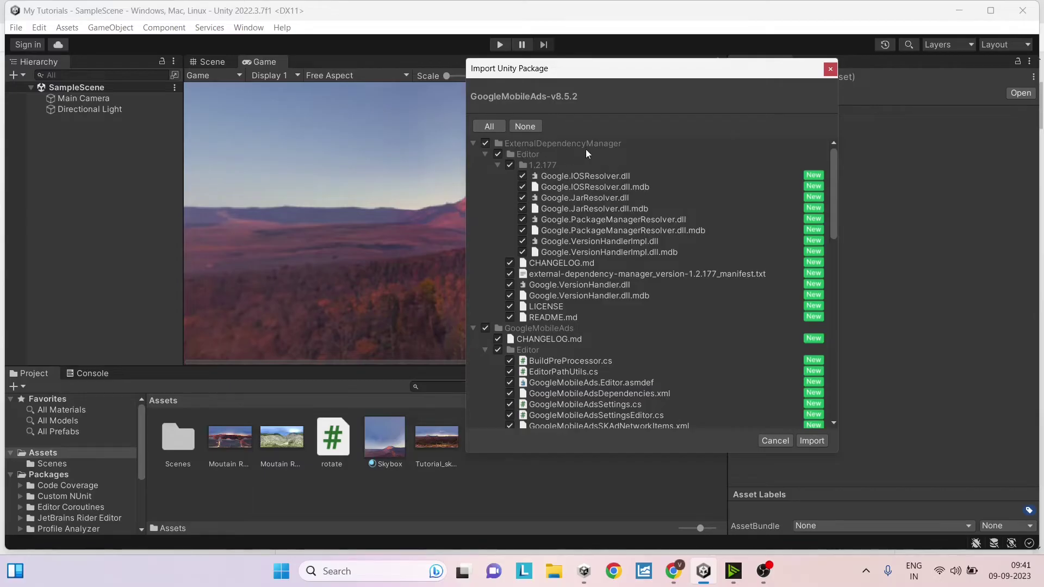
click(528, 155)
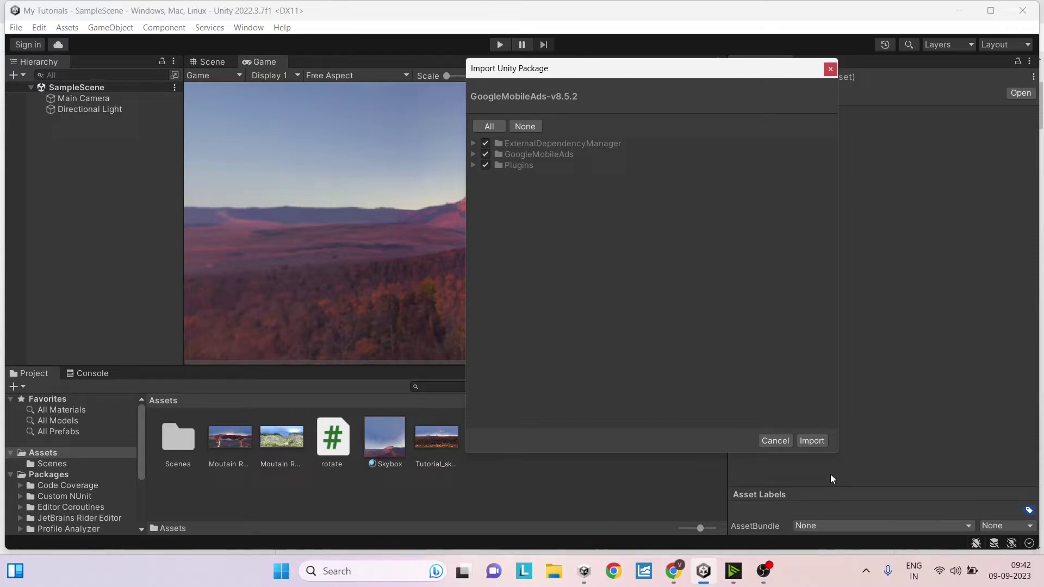
click(812, 440)
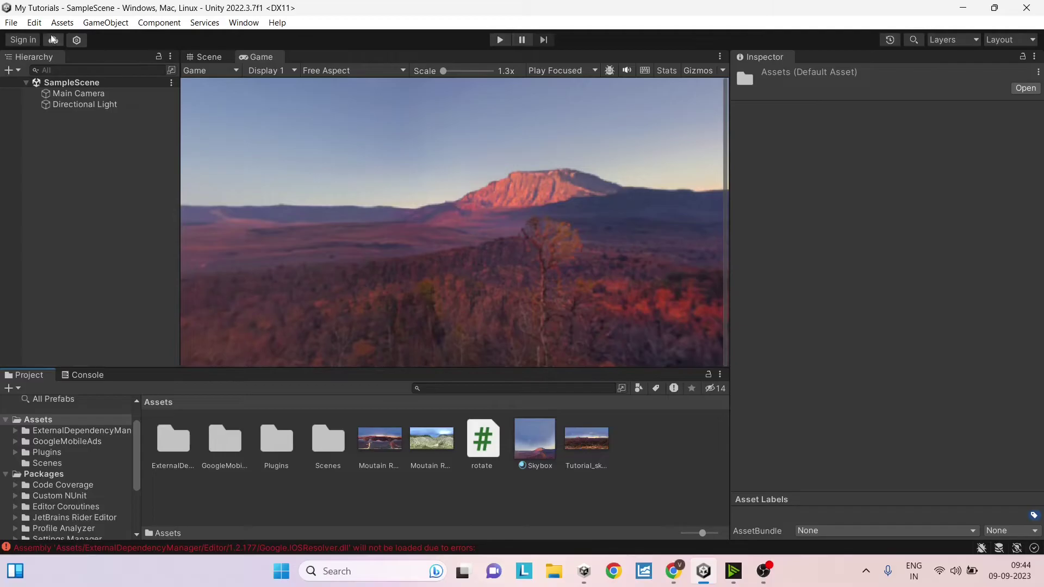
- Switch the project's build platform to Android in Build Settings
click(11, 23)
click(54, 183)
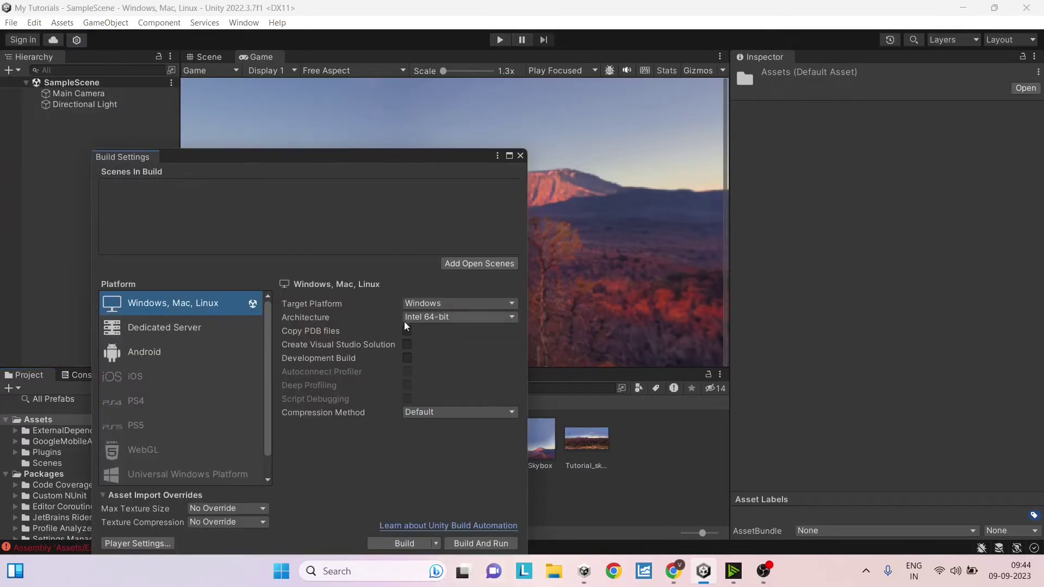
drag(333, 165, 594, 116)
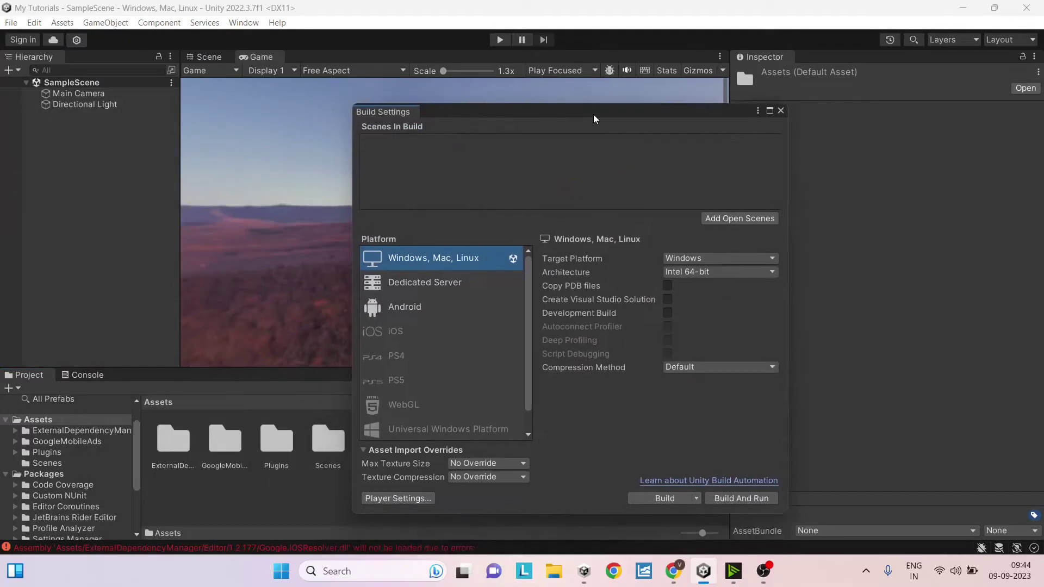
click(433, 307)
click(670, 496)
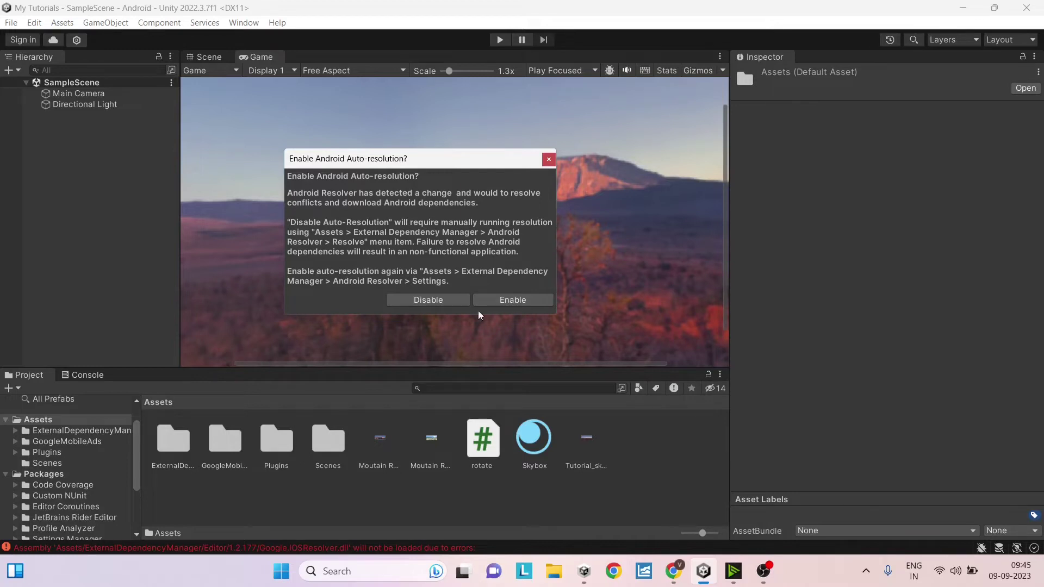
- Enable Android dependency auto-resolution and review its failure log
click(523, 300)
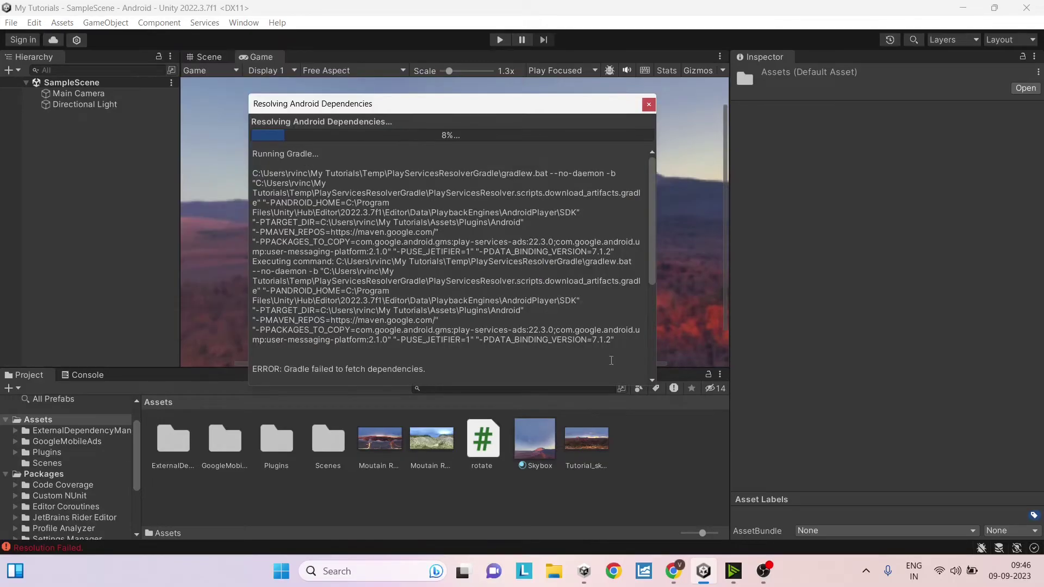
scroll(545, 255, down, 5)
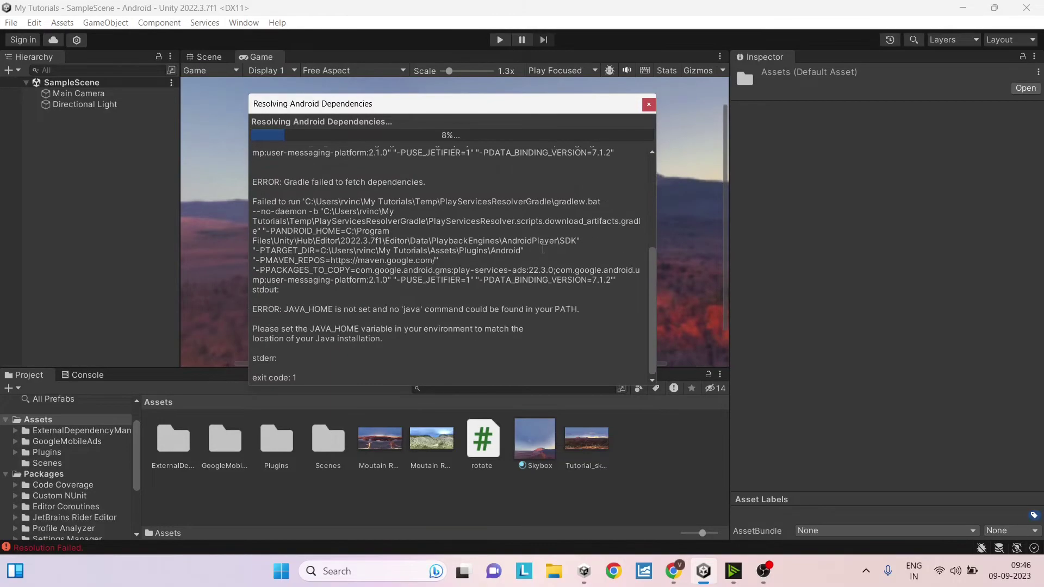
scroll(379, 292, up, 3)
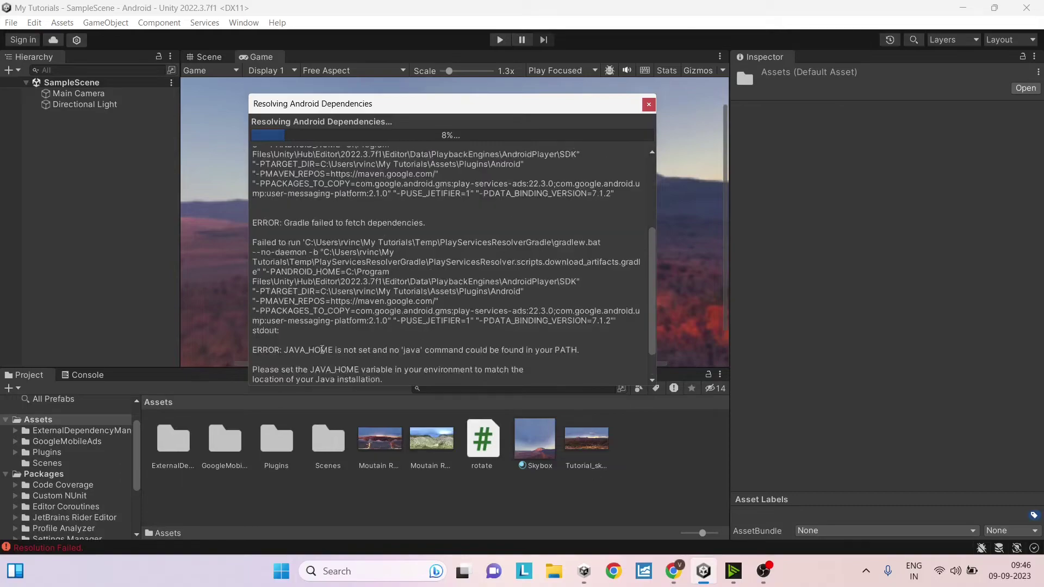
- Close the failed log and run Android Resolver > Resolve, dismissing the success message
click(649, 104)
click(62, 22)
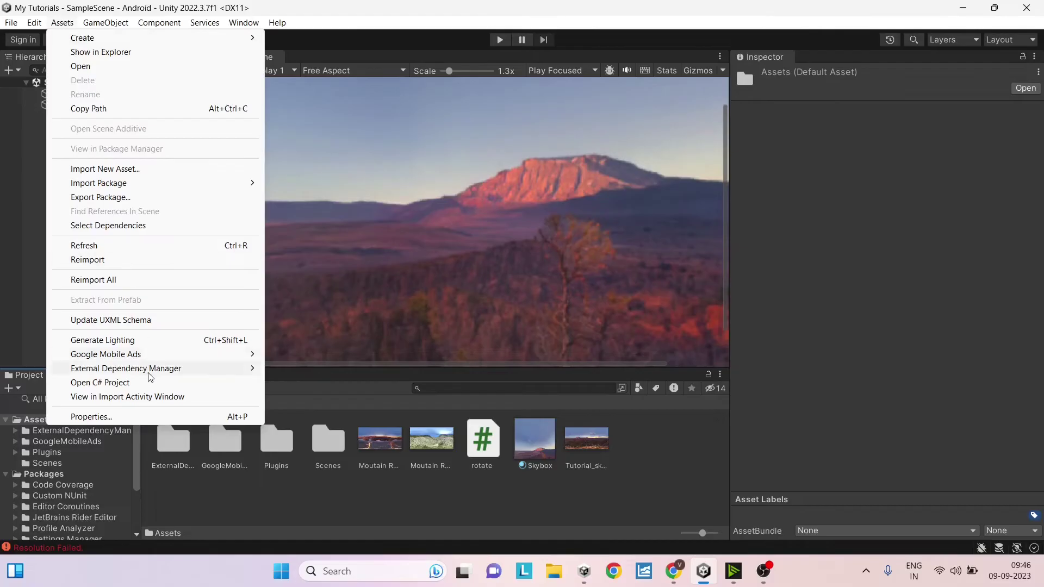
mouse_move(158, 368)
mouse_move(331, 385)
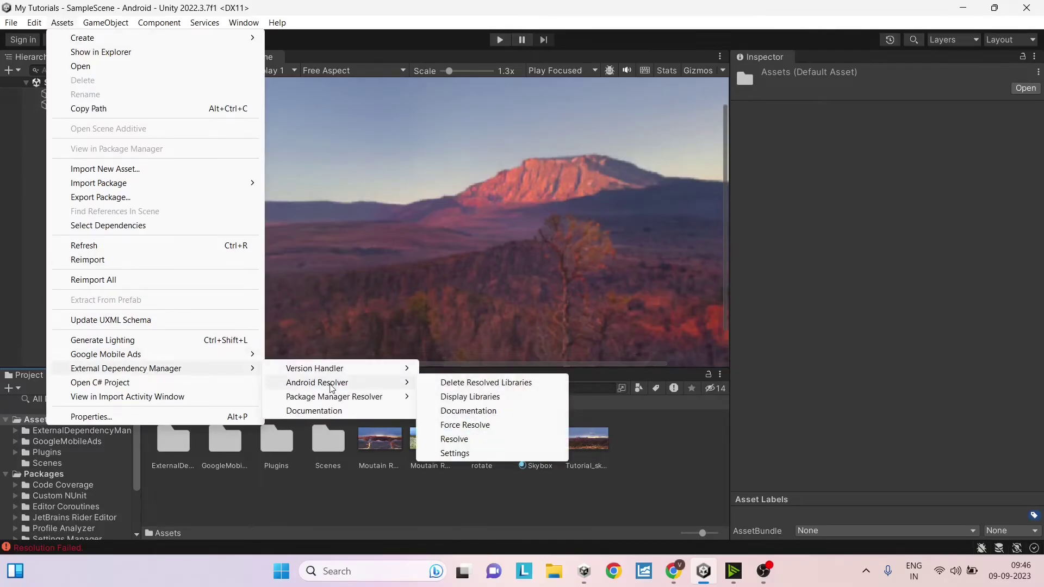
click(468, 439)
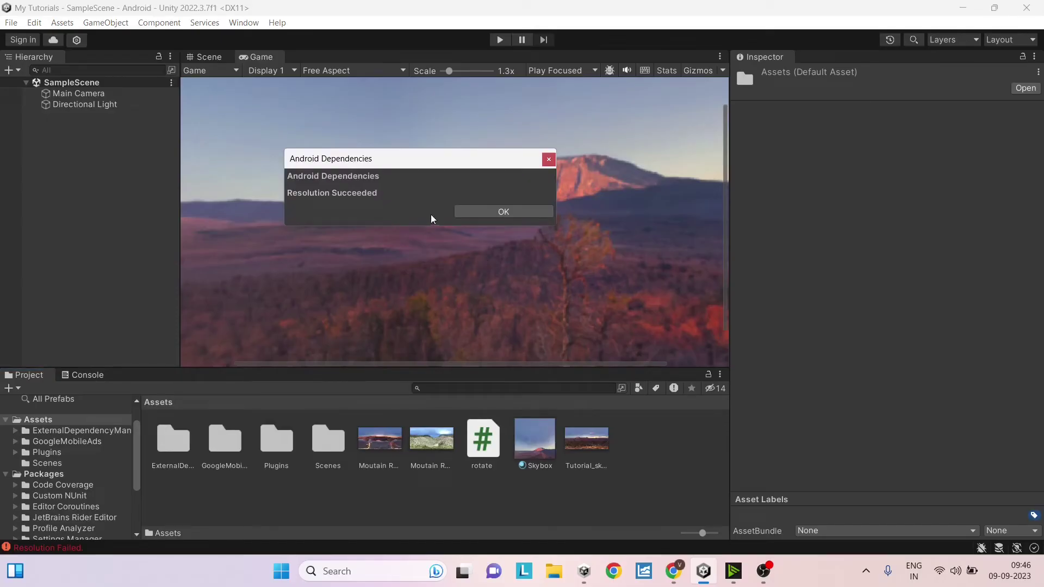
click(503, 211)
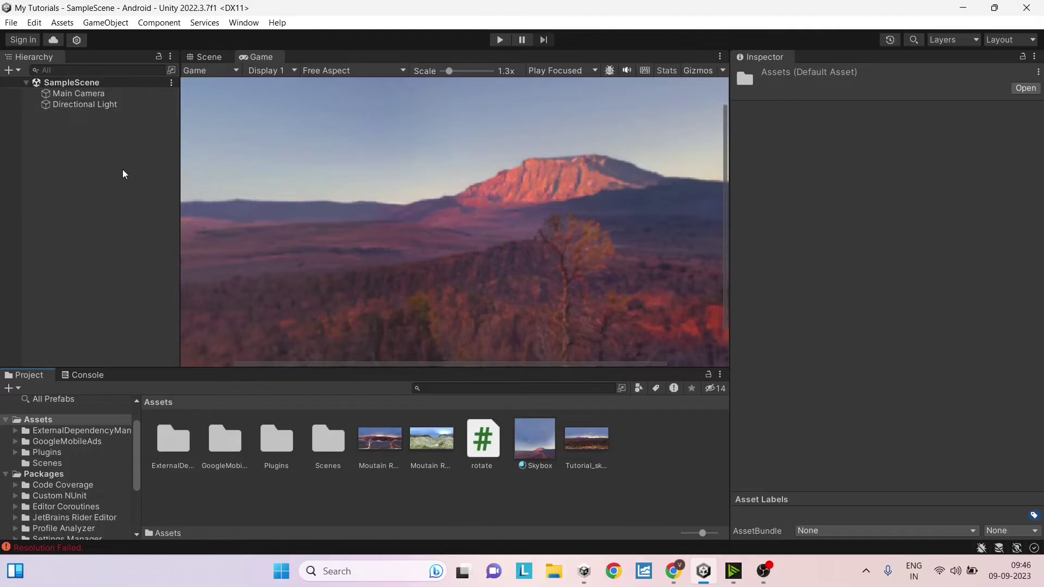
- Force Resolve the Android dependencies and inspect the JAVA_HOME not set error in the log
click(62, 23)
mouse_move(175, 356)
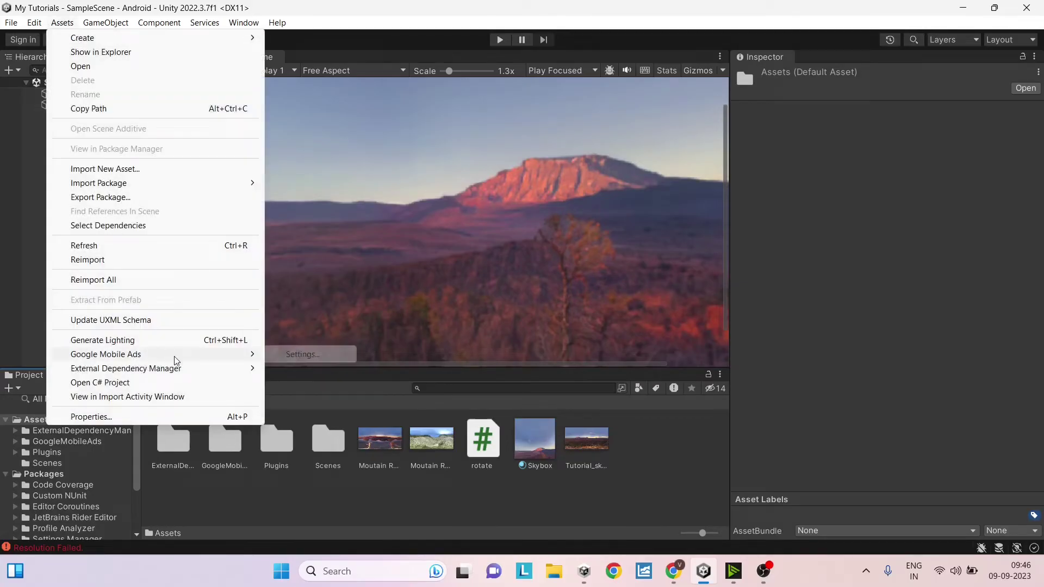
mouse_move(317, 384)
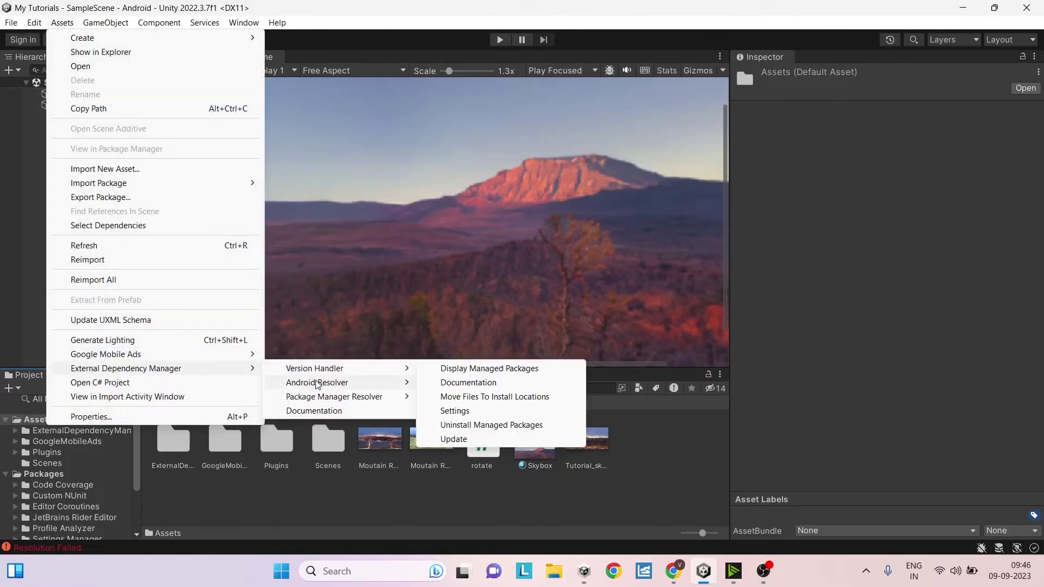
mouse_move(380, 386)
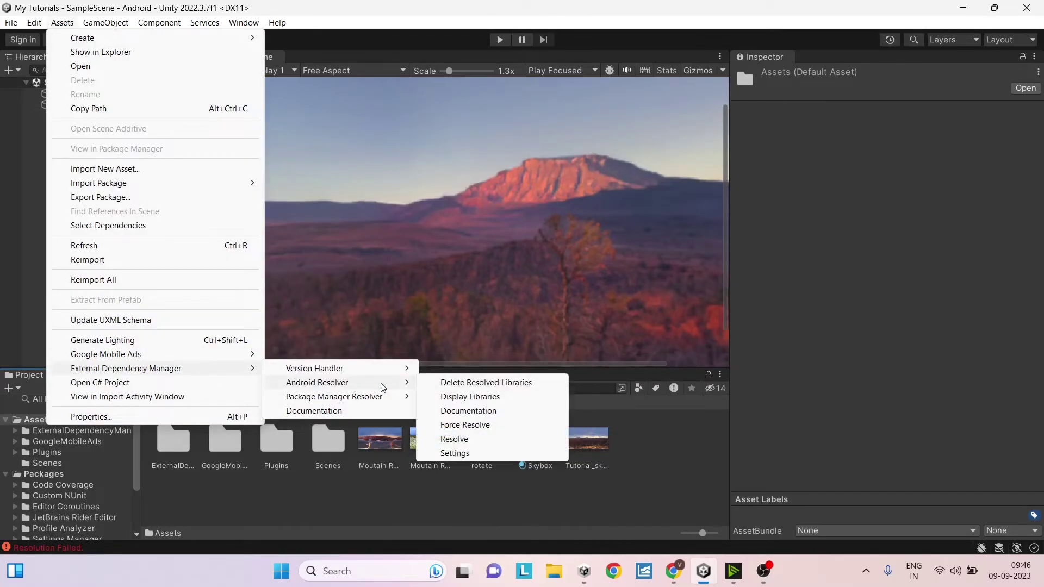
click(455, 426)
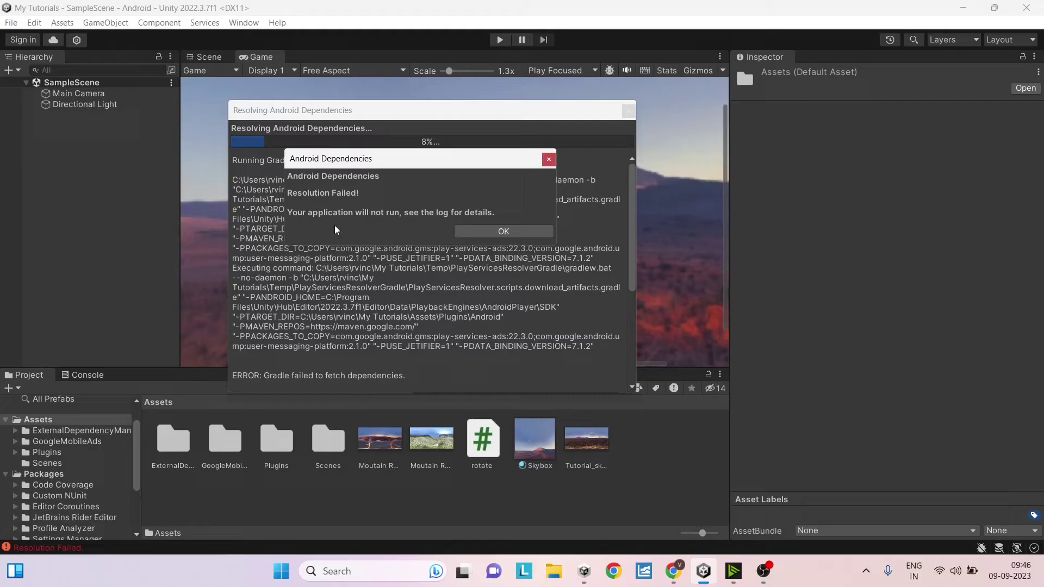
click(504, 230)
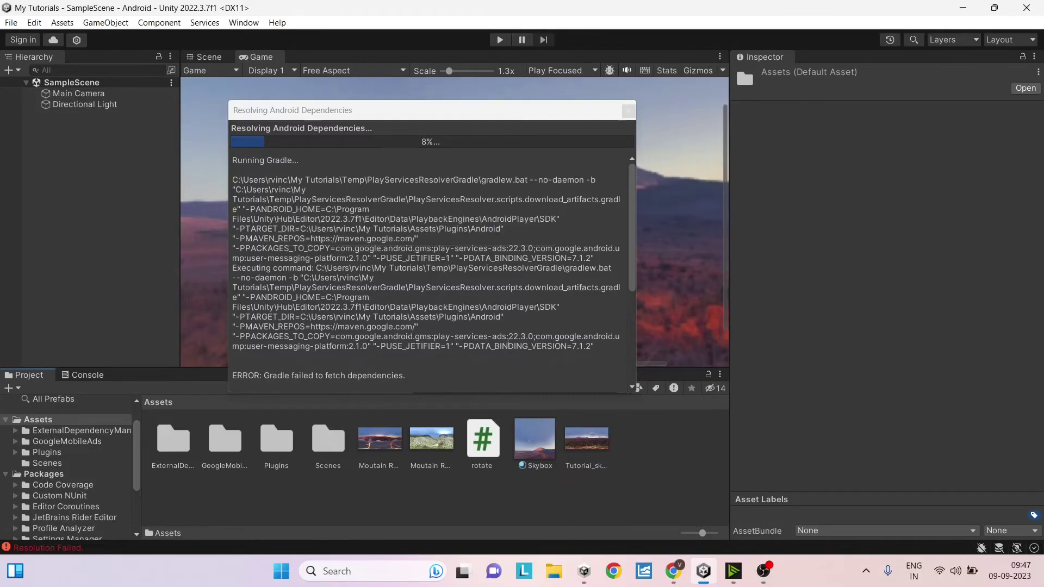
scroll(508, 339, down, 5)
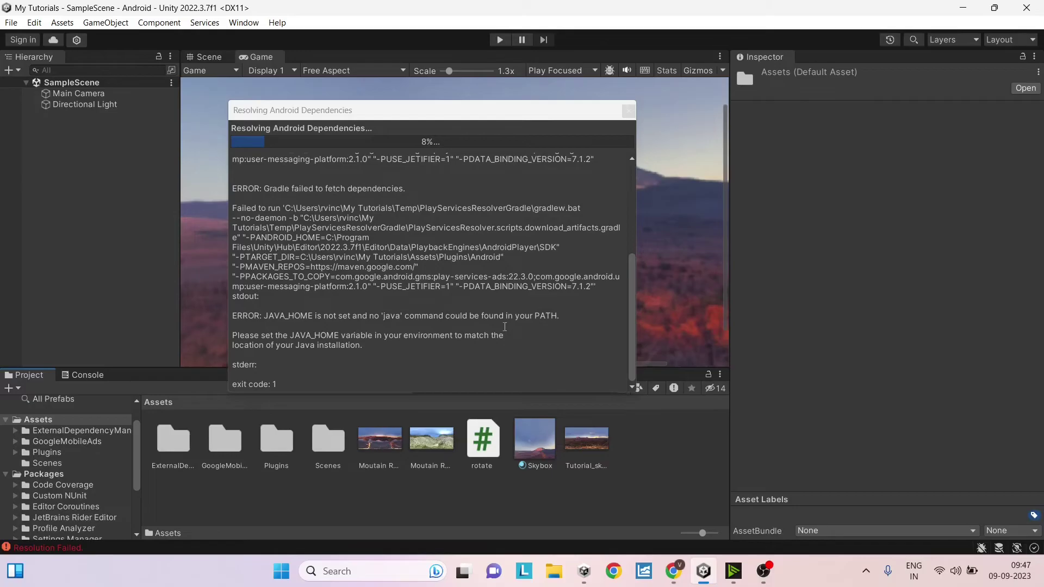
drag(377, 318, 548, 318)
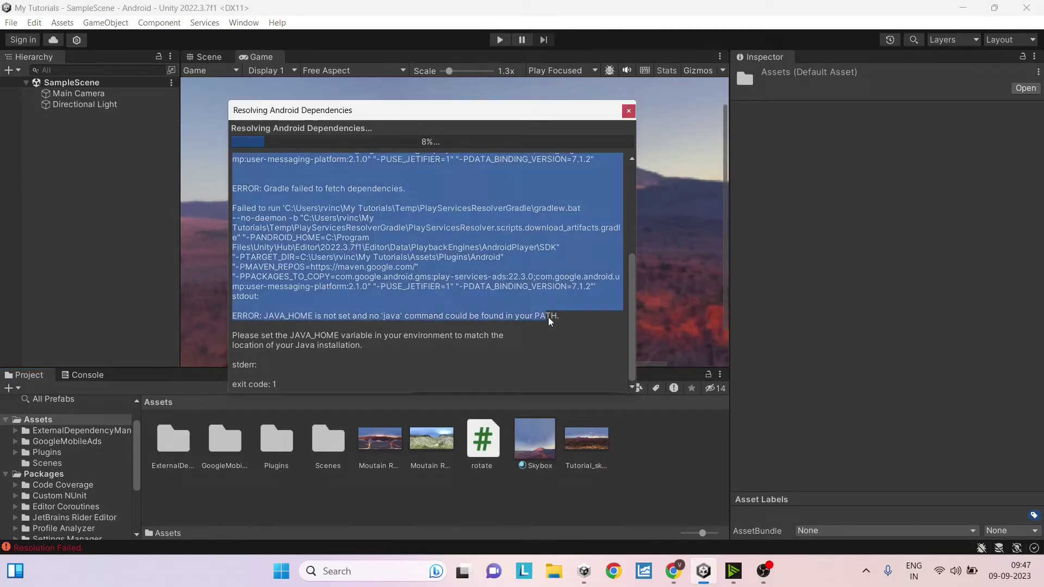
click(548, 317)
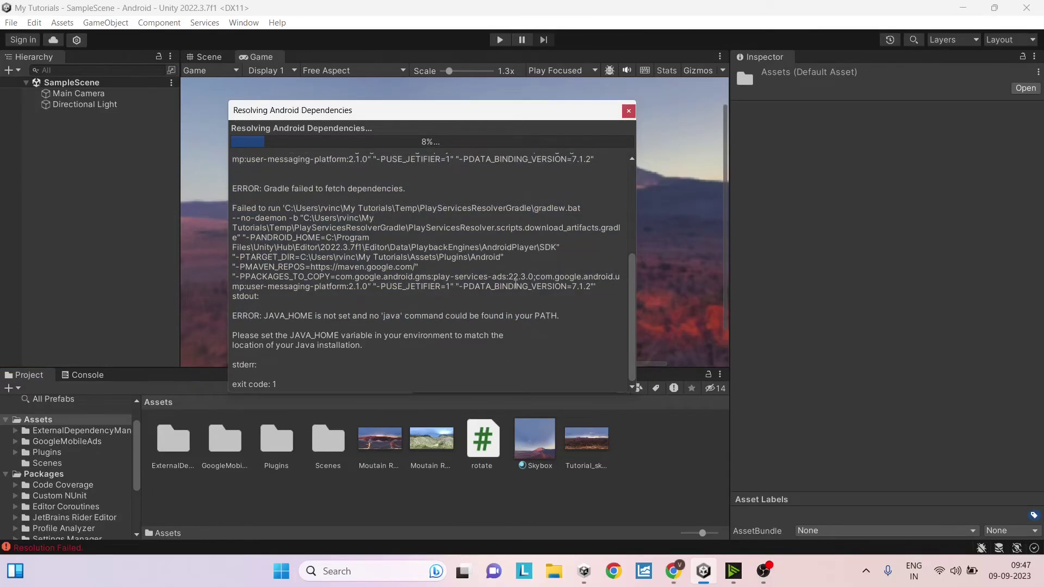
- In External Tools preferences, untick 'Installed with Unity' for JDK, SDK Tools, NDK and Gradle
click(628, 111)
click(34, 22)
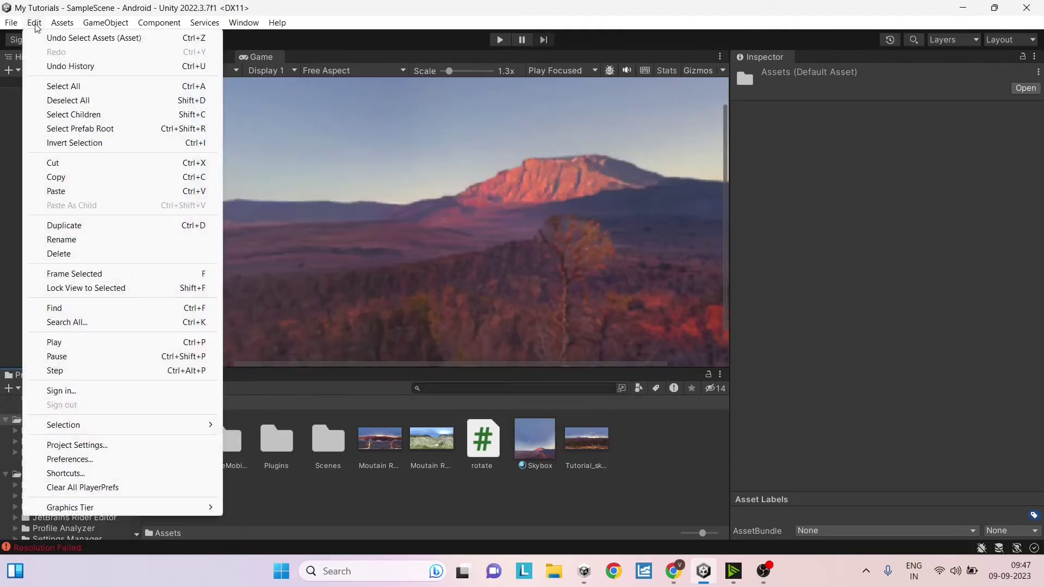
click(70, 460)
click(388, 193)
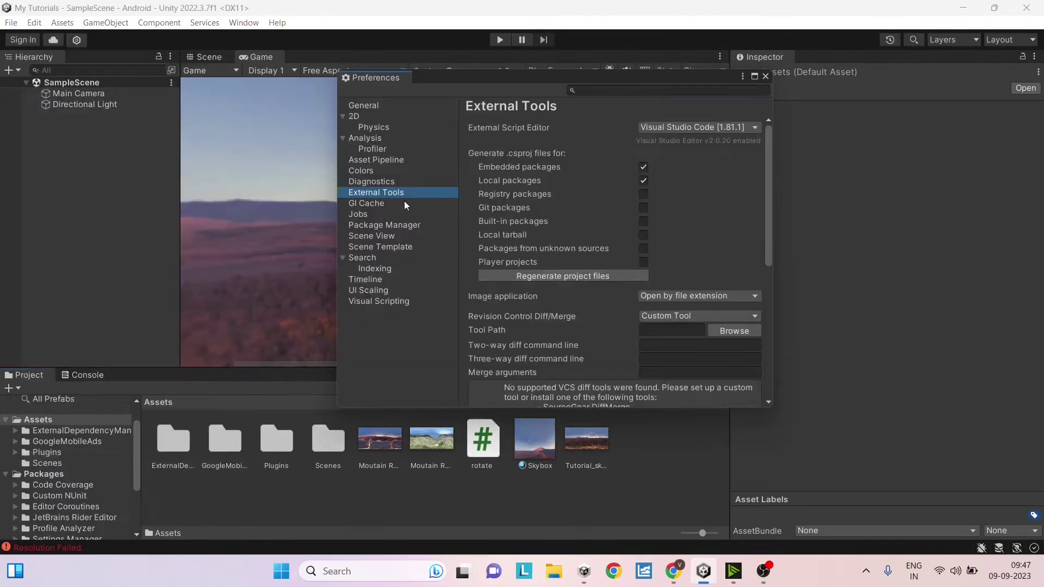
scroll(628, 291, down, 5)
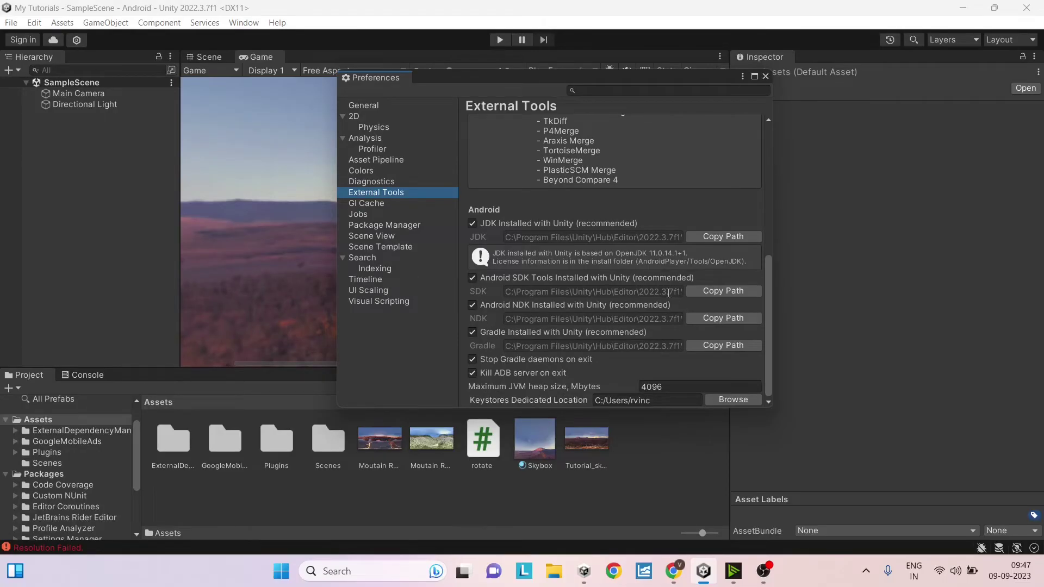
click(472, 224)
click(472, 278)
click(472, 332)
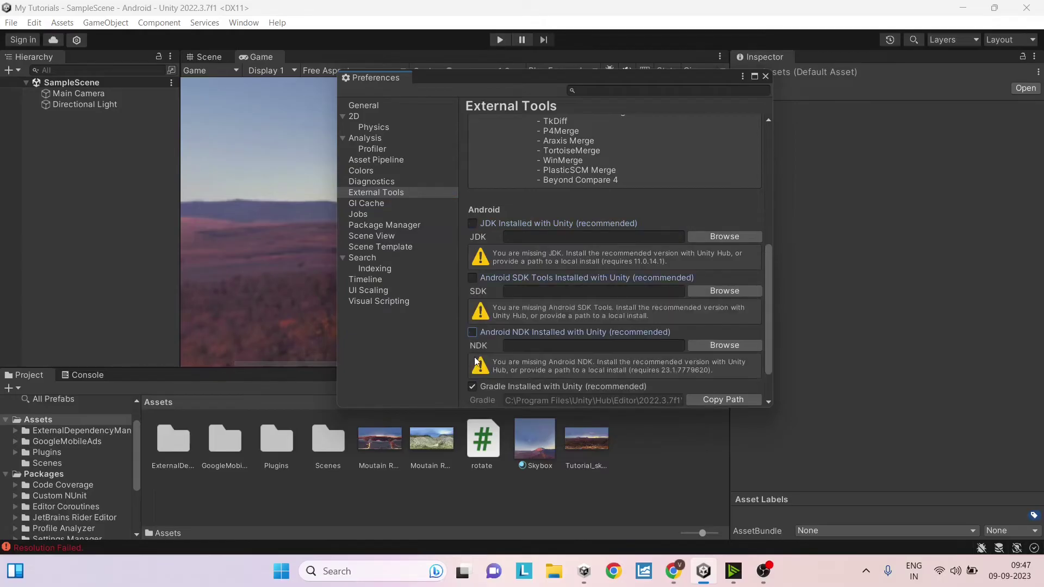
click(472, 387)
- Decline the Jetpack API level prompt and re-tick bundled Gradle, NDK and SDK Tools
scroll(489, 388, down, 3)
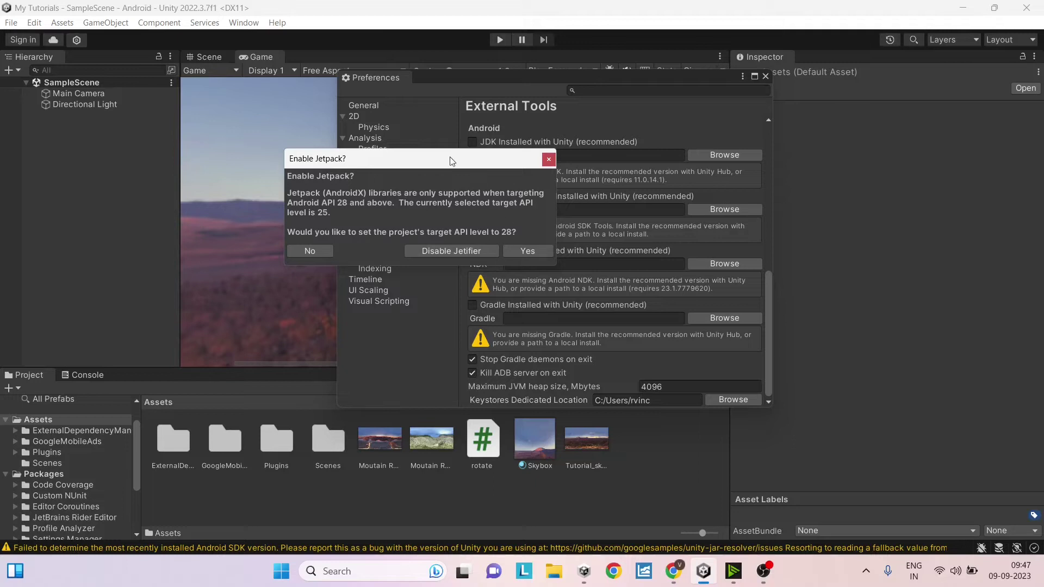
drag(447, 159, 313, 163)
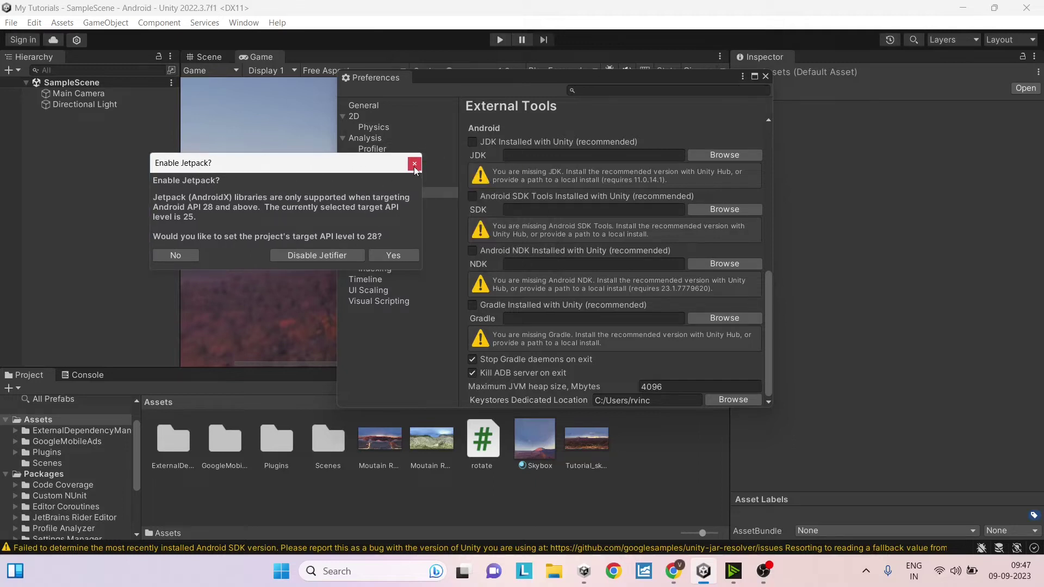
click(175, 255)
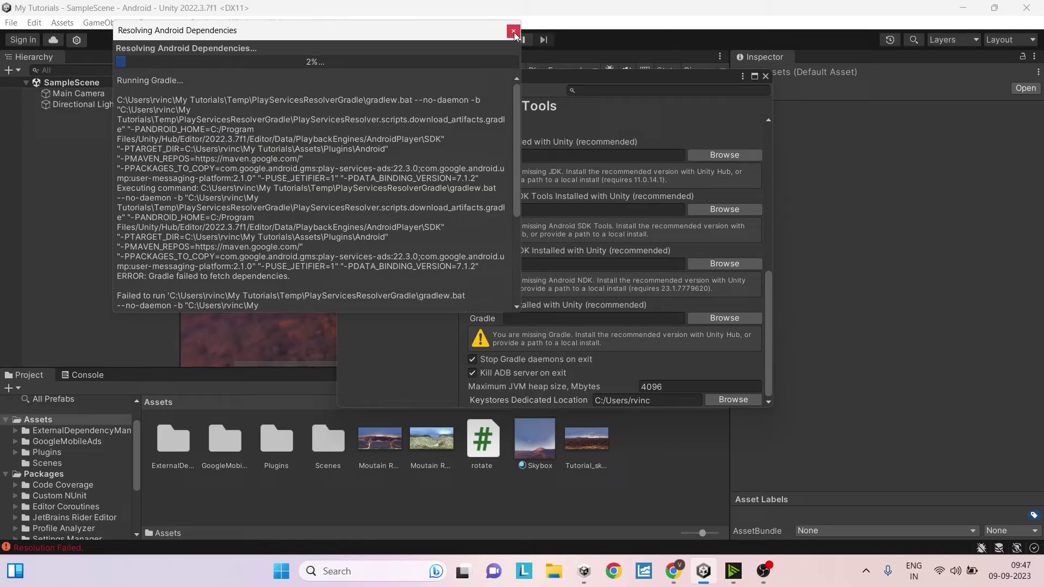
click(514, 32)
click(473, 305)
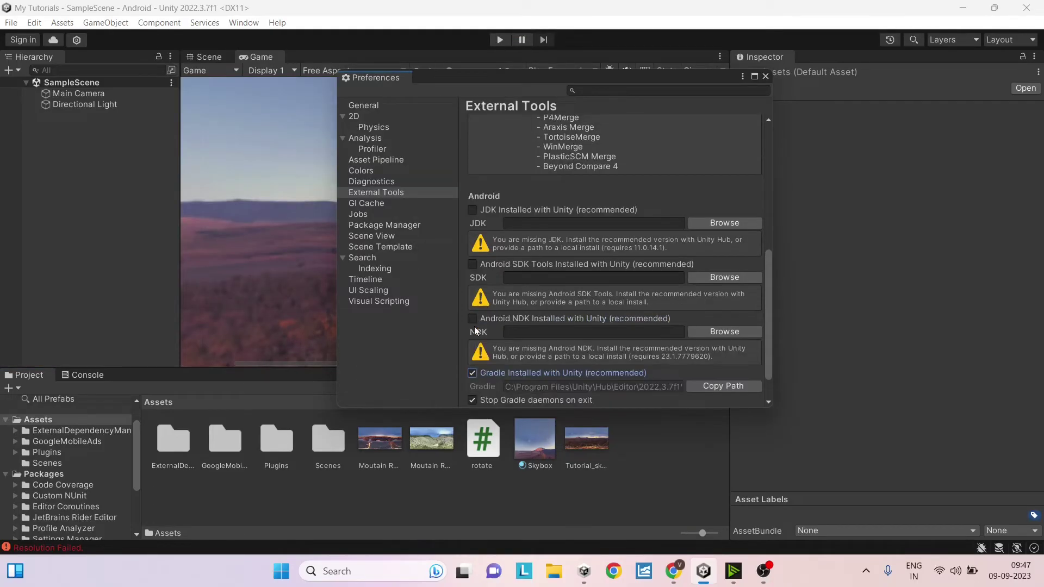
click(472, 318)
click(472, 265)
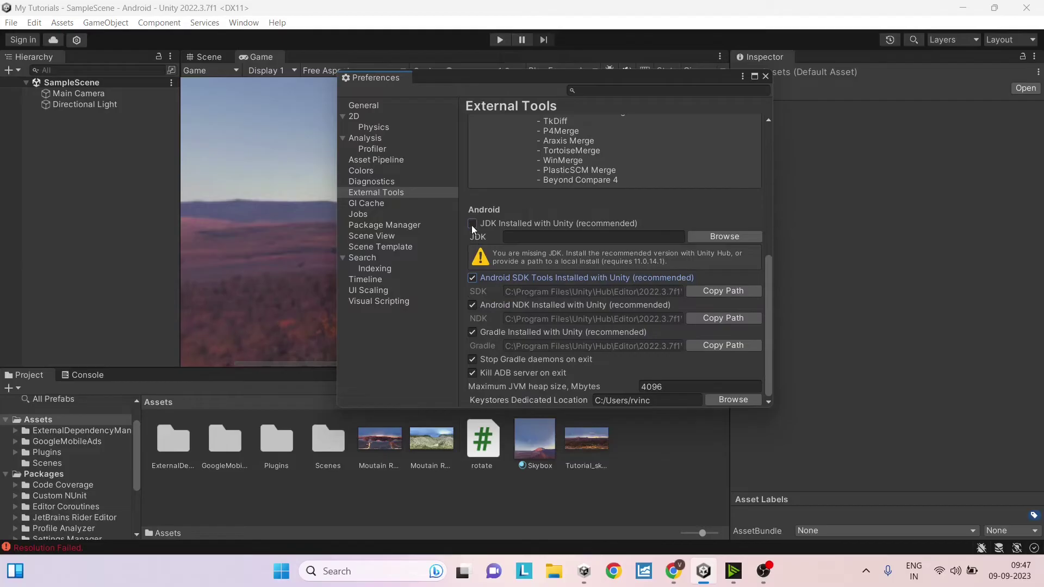
- Re-tick the bundled JDK, close Preferences, and Force Resolve Android dependencies successfully
click(473, 224)
click(767, 75)
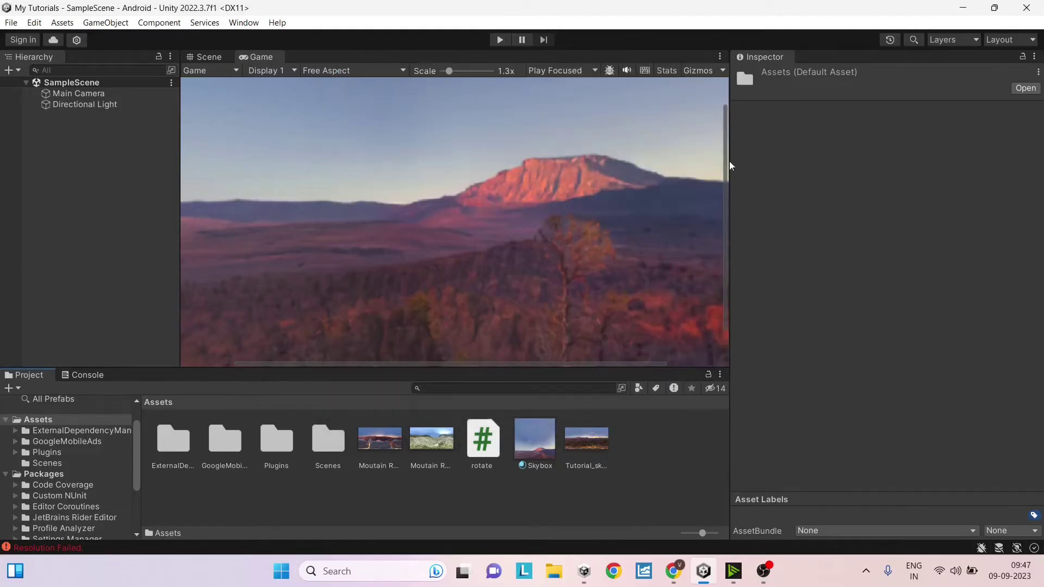
click(61, 23)
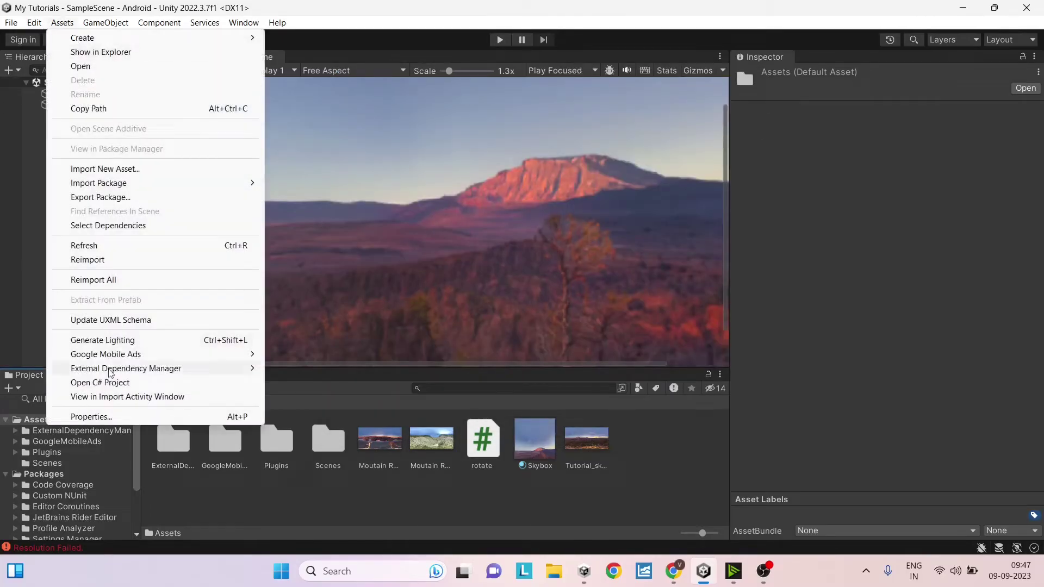
mouse_move(151, 368)
mouse_move(318, 382)
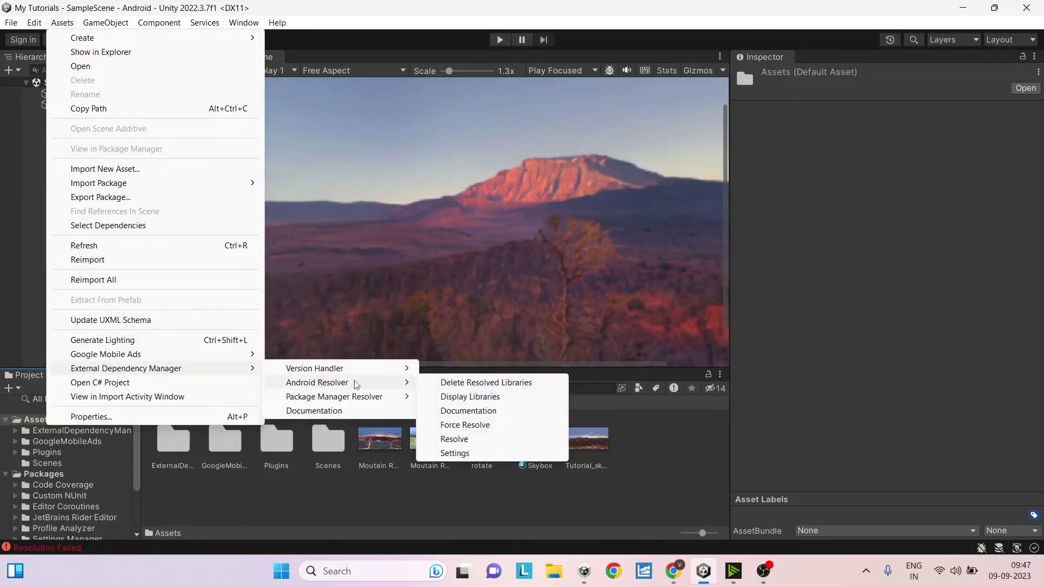
click(463, 426)
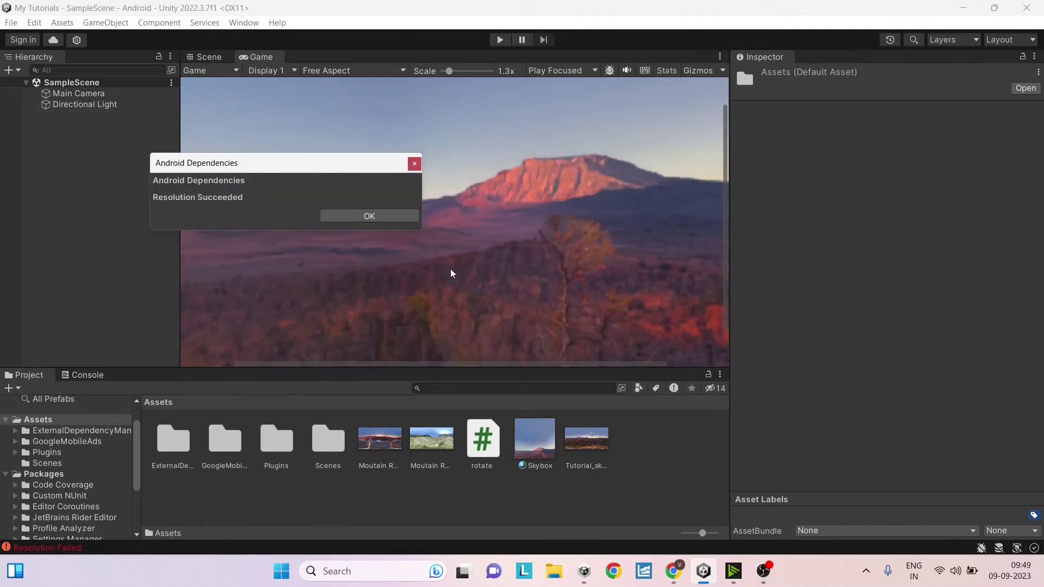
click(363, 215)
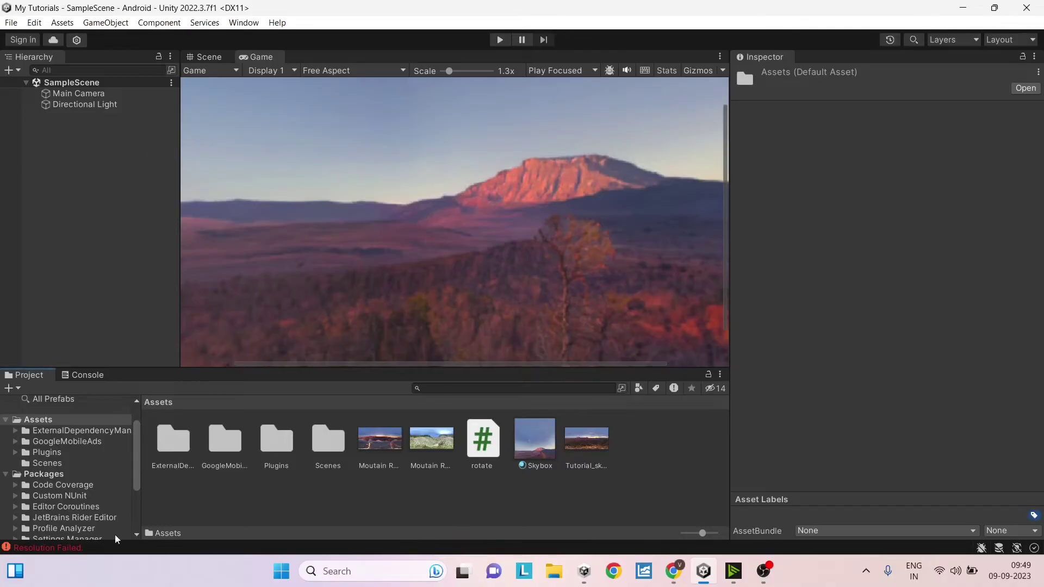
- Clear the Console, leaving only the Google.IOSResolver.dll assembly-load error shown
click(115, 547)
scroll(224, 462, down, 1)
scroll(209, 458, up, 5)
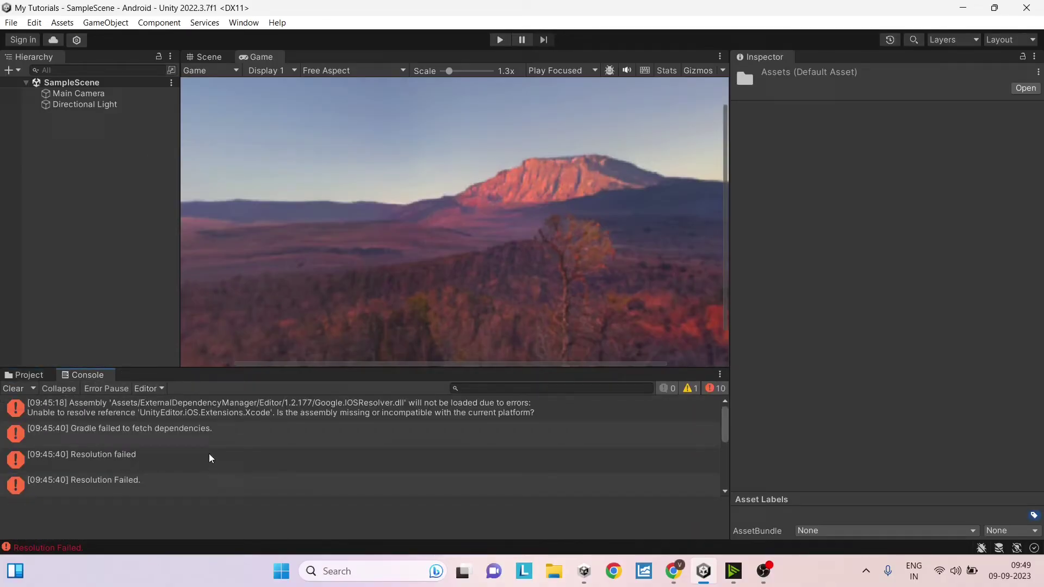
click(14, 388)
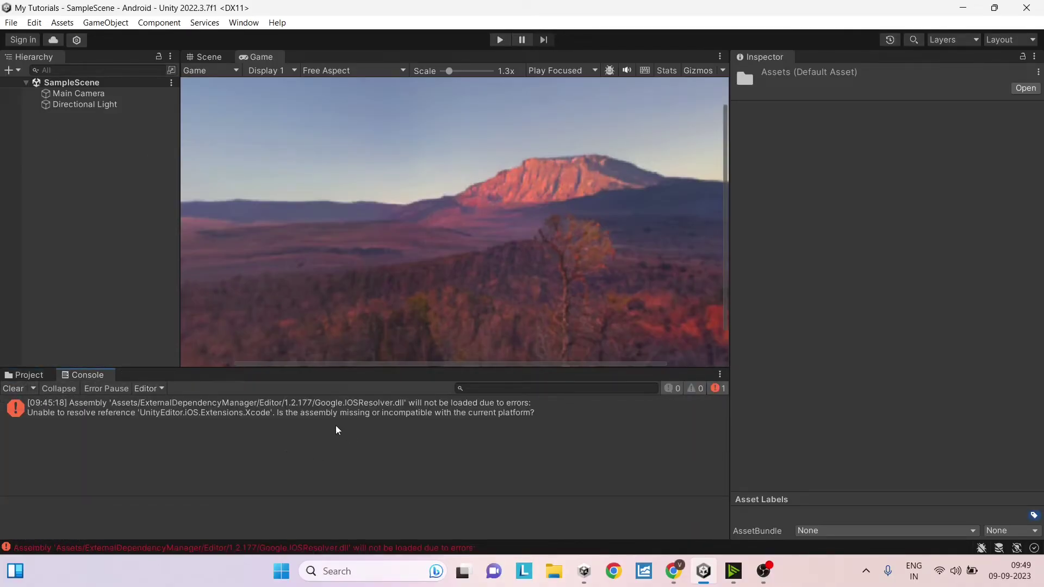
click(349, 407)
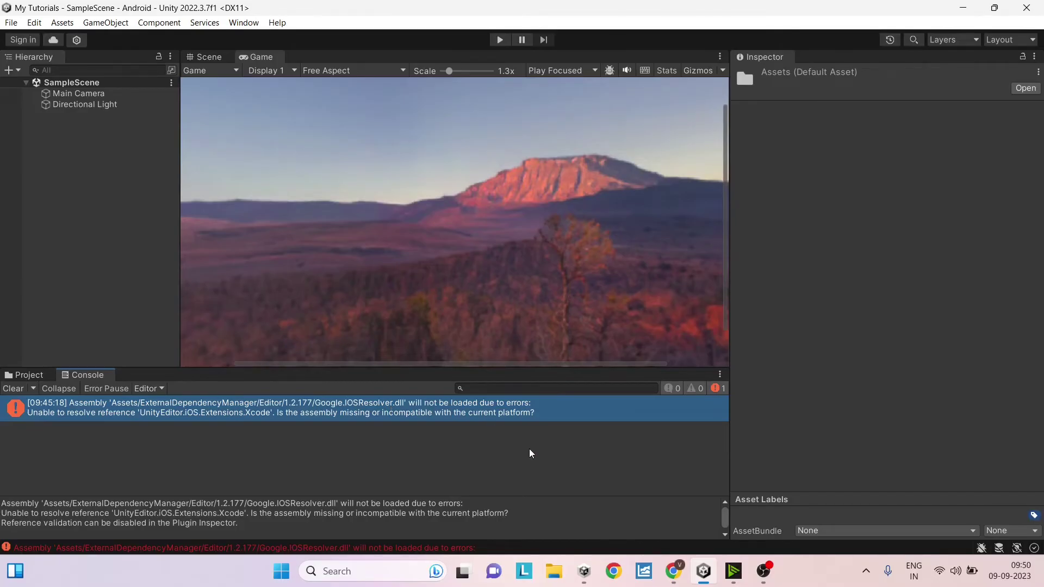
- Open Google Mobile Ads Settings, select the empty Android App ID field, then go to Chrome
click(62, 23)
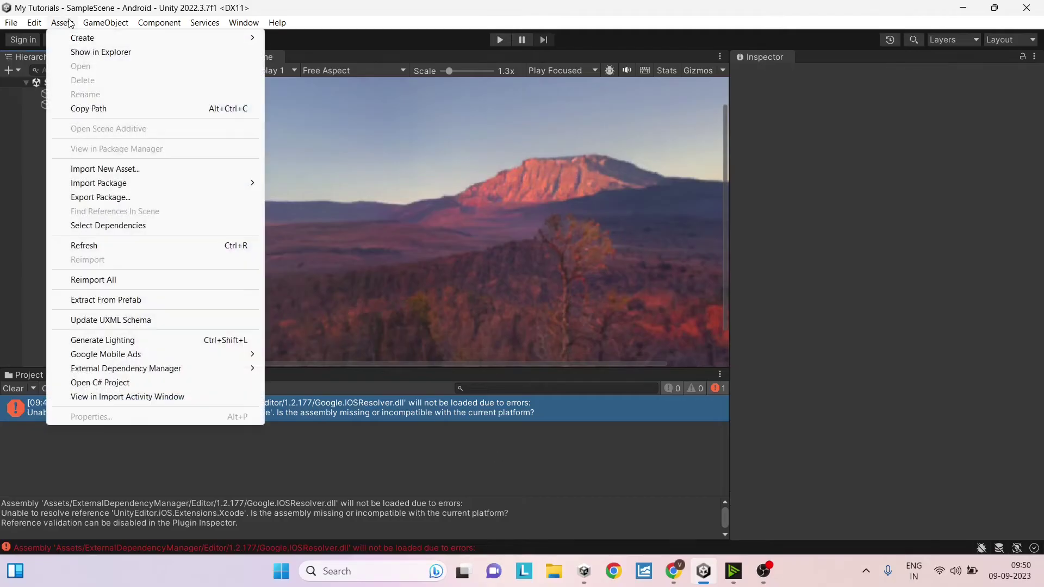
mouse_move(163, 354)
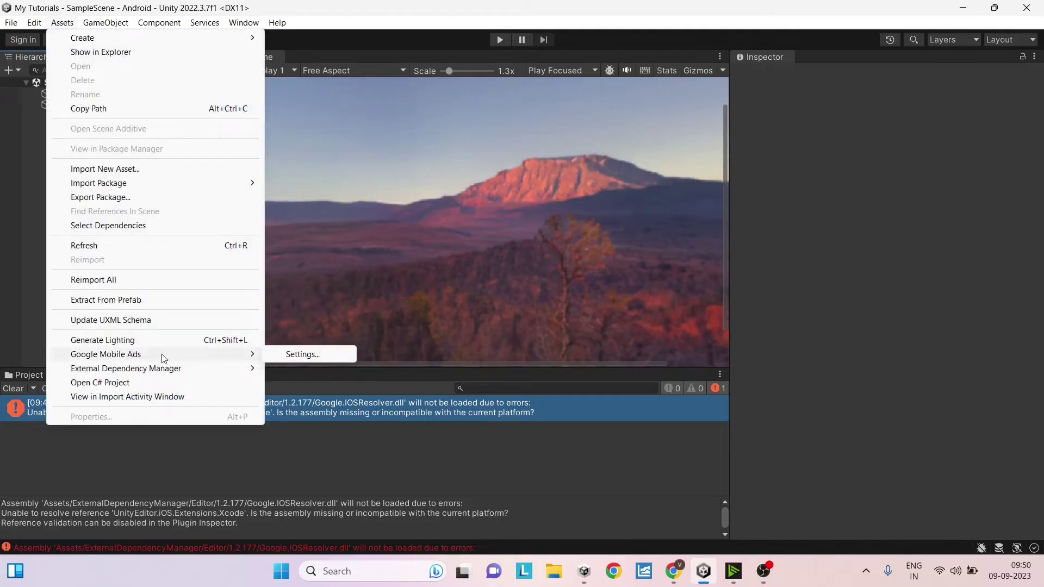
click(300, 356)
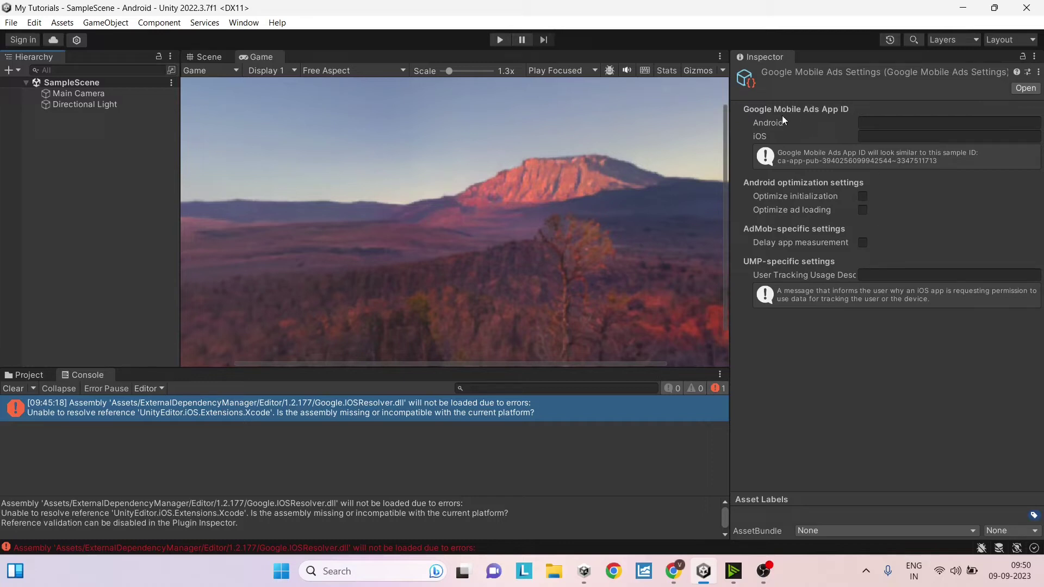
click(880, 122)
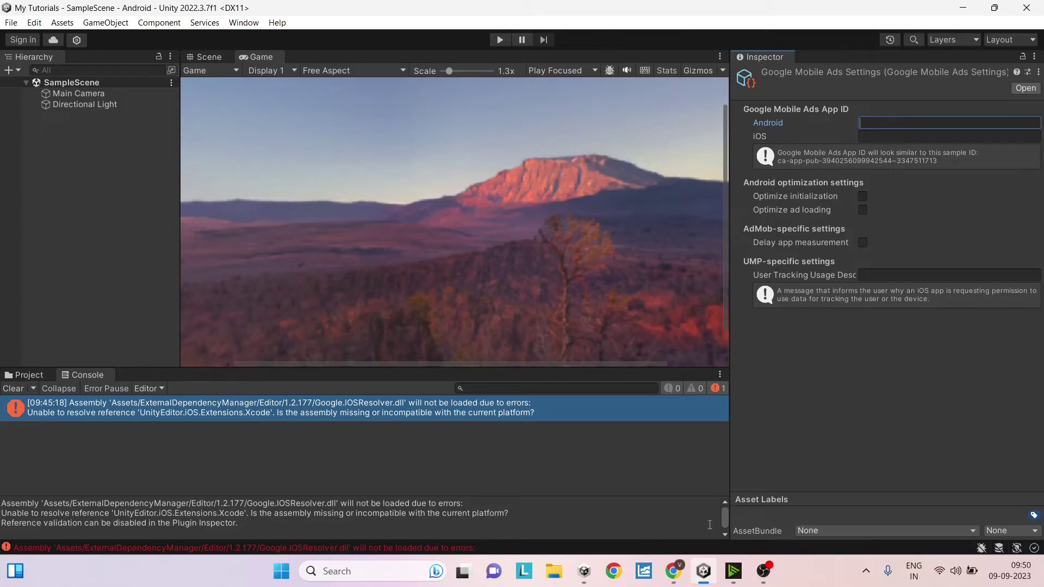
click(672, 571)
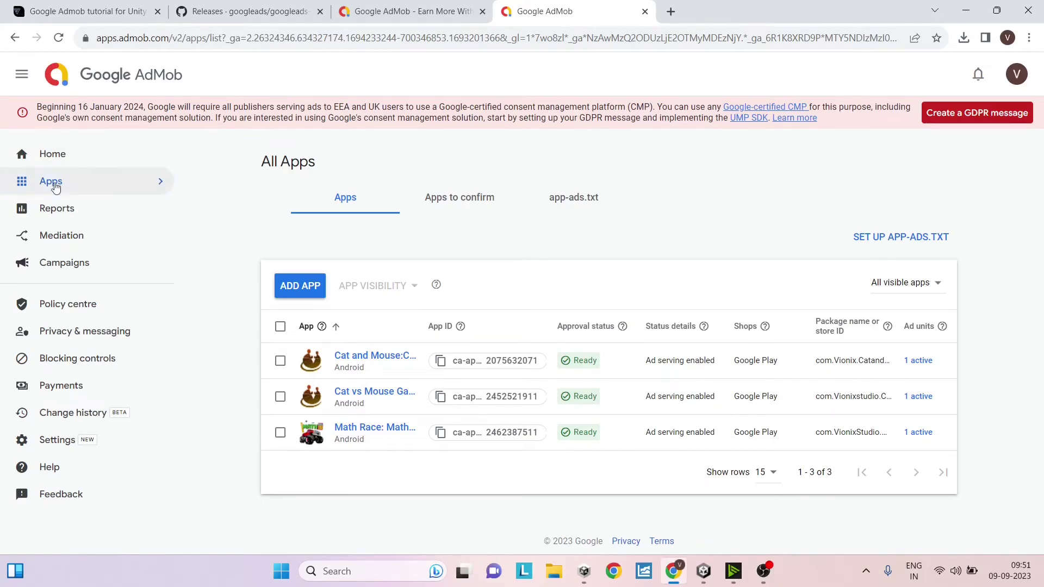
- Add an Android app named 'Test App', not listed on an app store, in AdMob
click(121, 187)
click(207, 307)
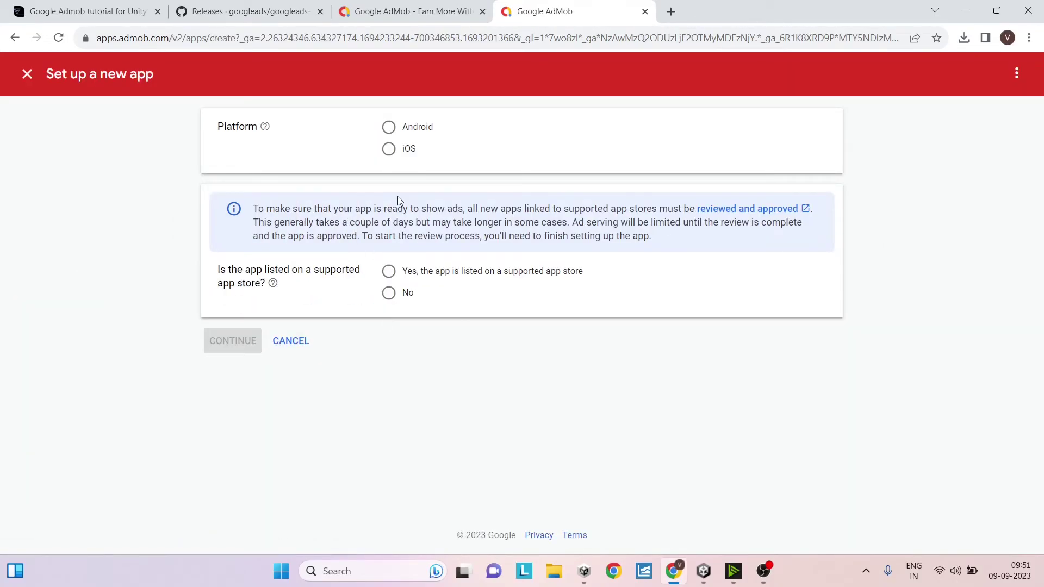
click(392, 131)
click(388, 293)
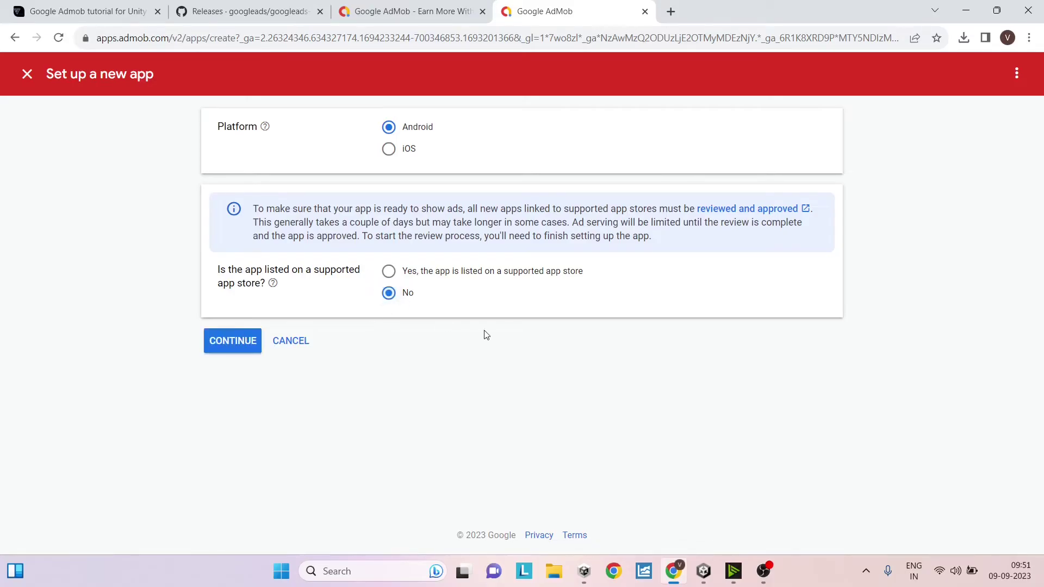
click(233, 341)
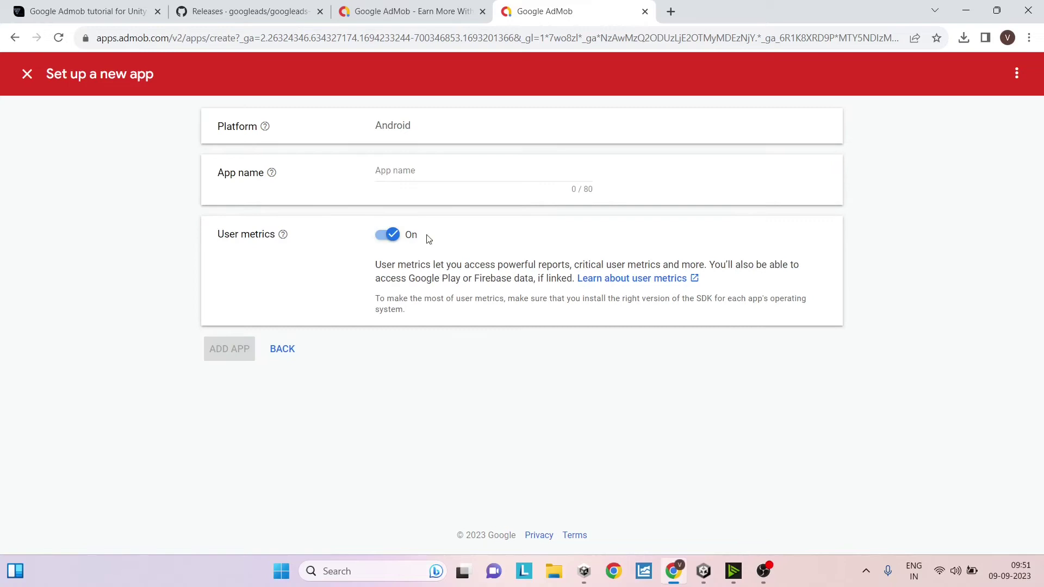
click(427, 170)
text(Test App)
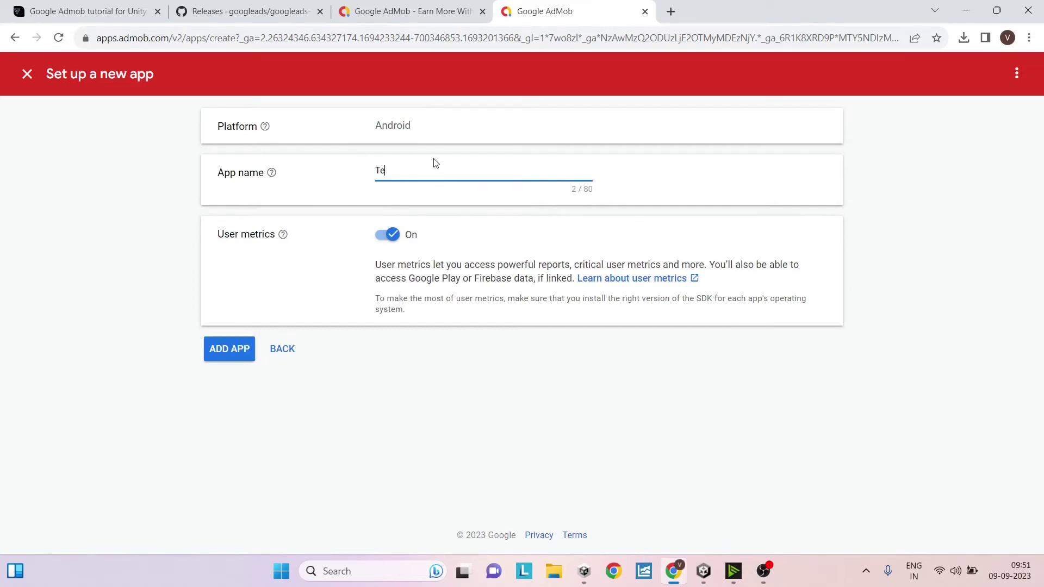
click(220, 356)
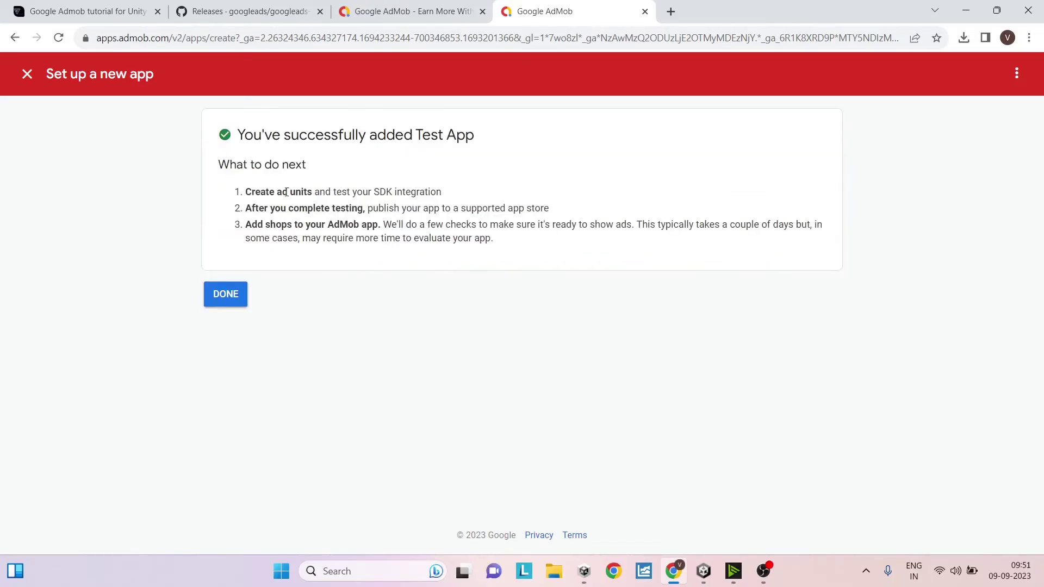
- Copy Test App's App ID from its app settings and return to Unity
click(223, 297)
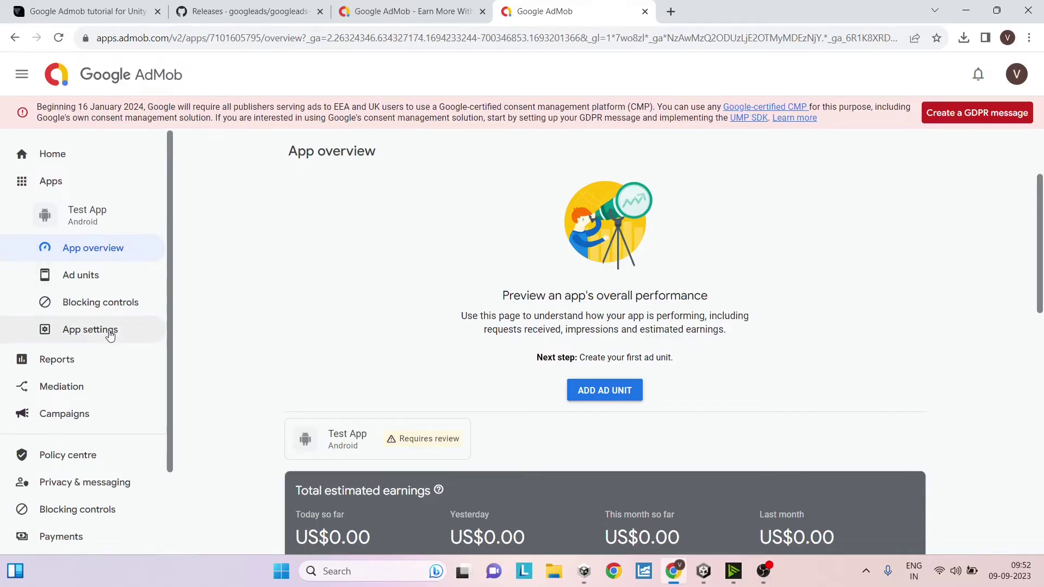
click(109, 334)
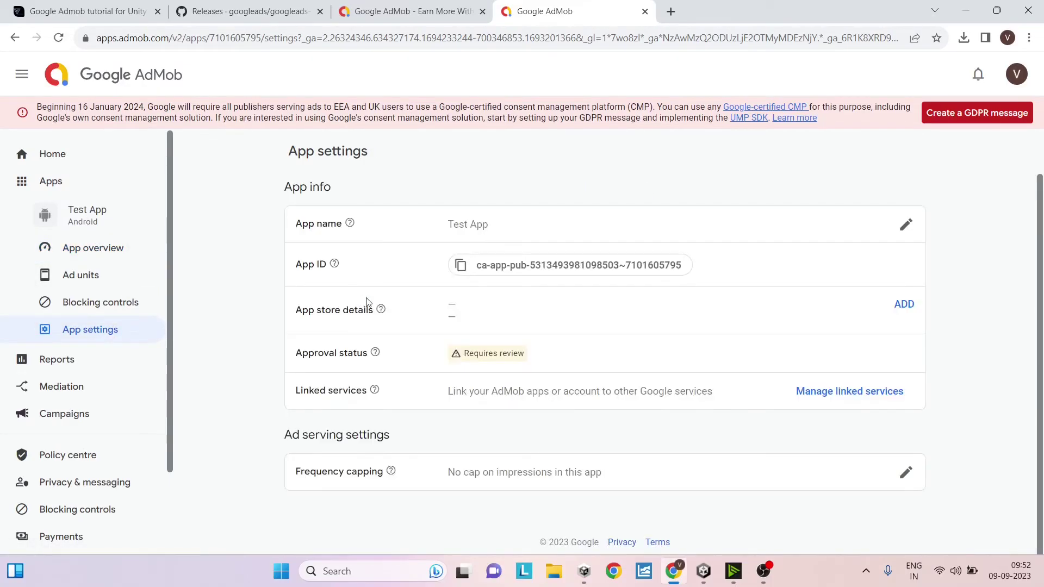
click(460, 267)
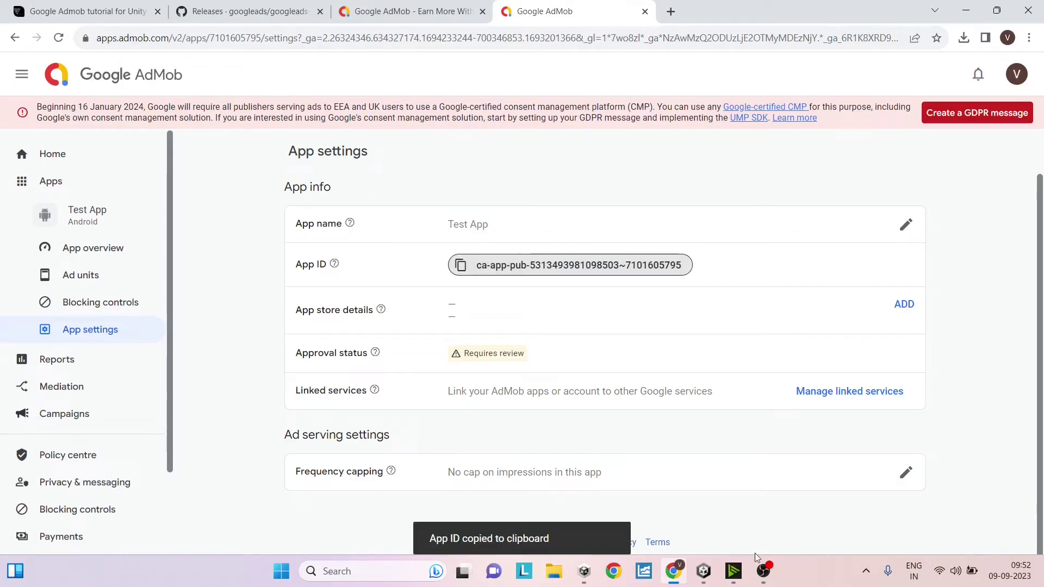
click(704, 572)
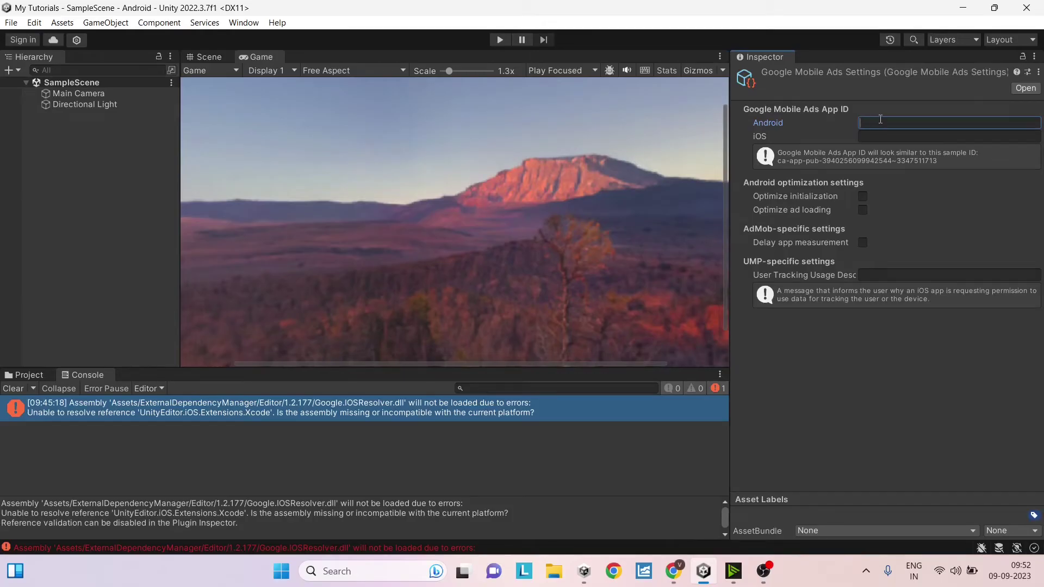
- Paste the copied Test App ID as the Android App ID, leaving iOS blank
key(ctrl+v)
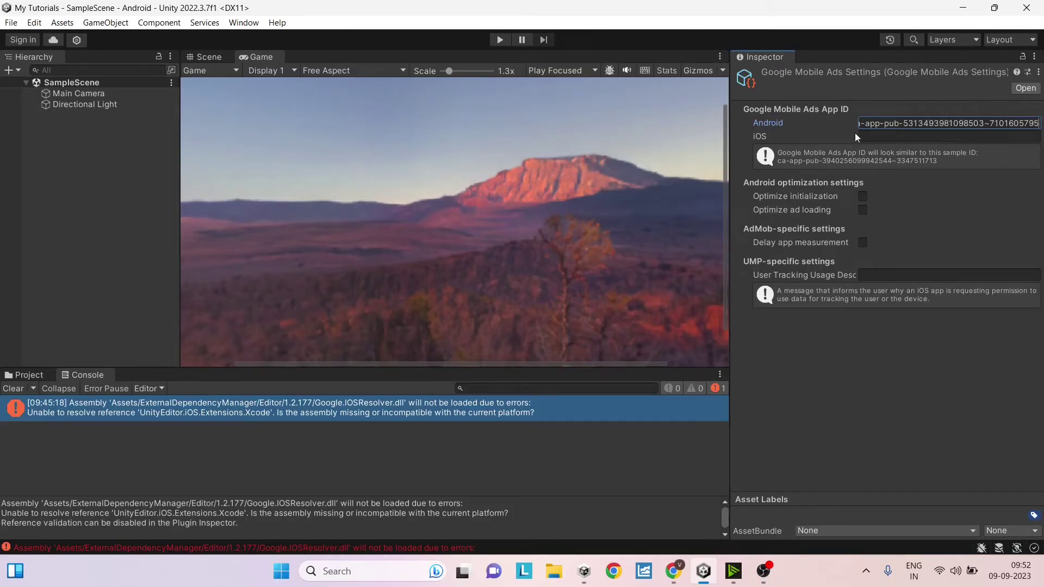
click(859, 136)
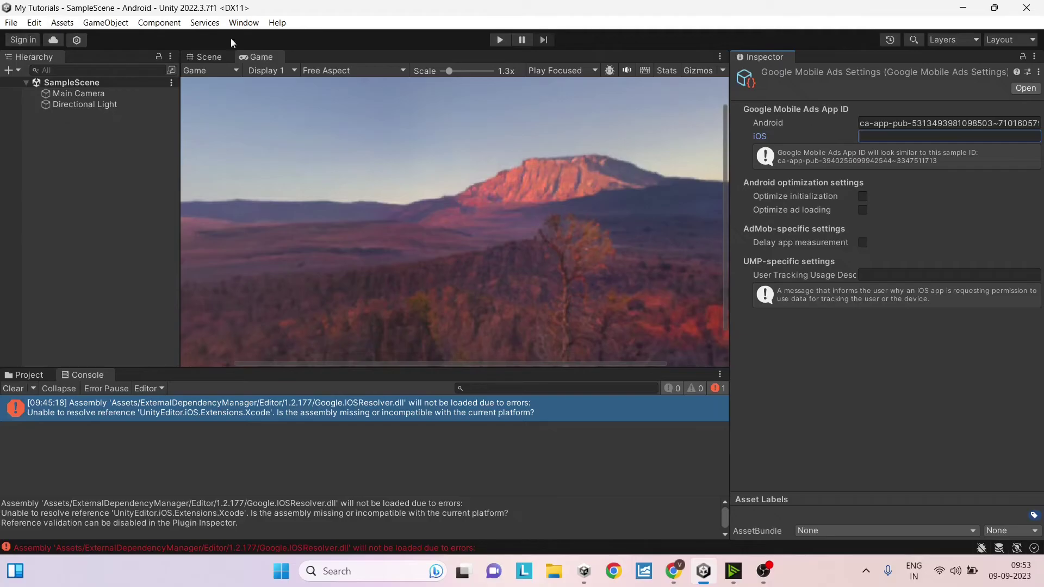
click(374, 463)
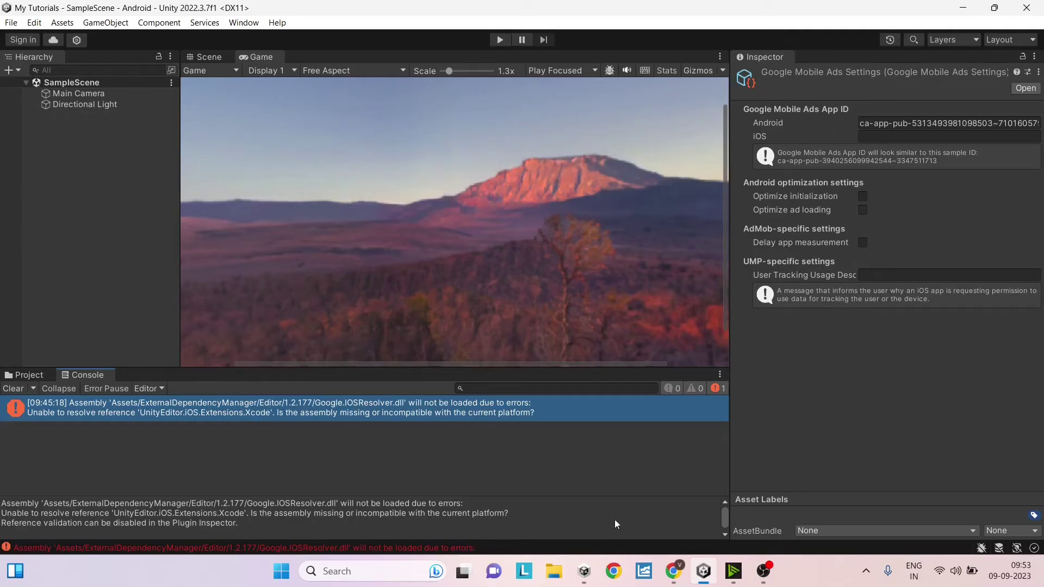
- Create a Banner ad unit named 'Test banner ad' for Test App and select its app ID
click(674, 571)
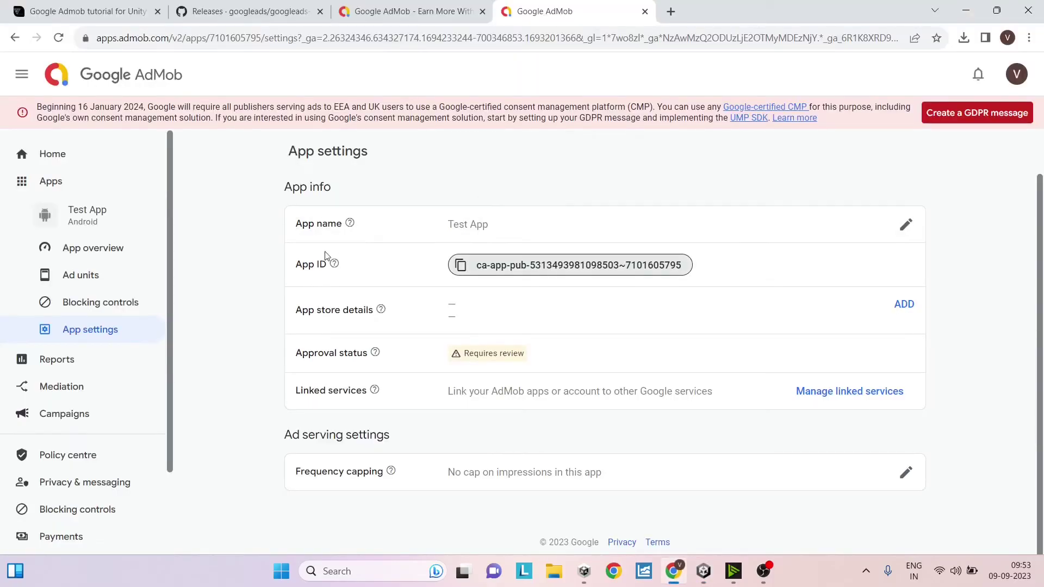
click(87, 284)
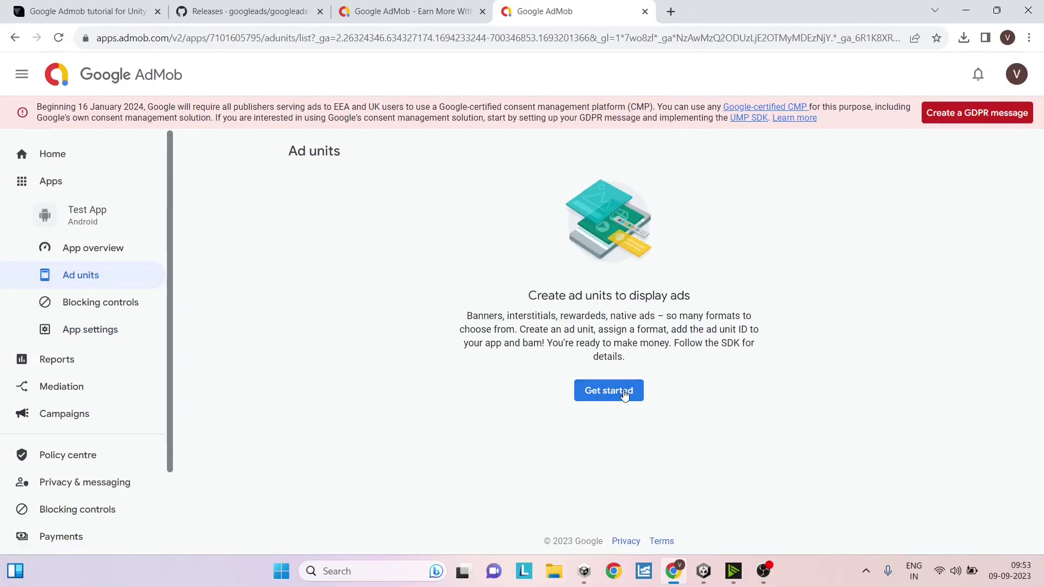
click(624, 392)
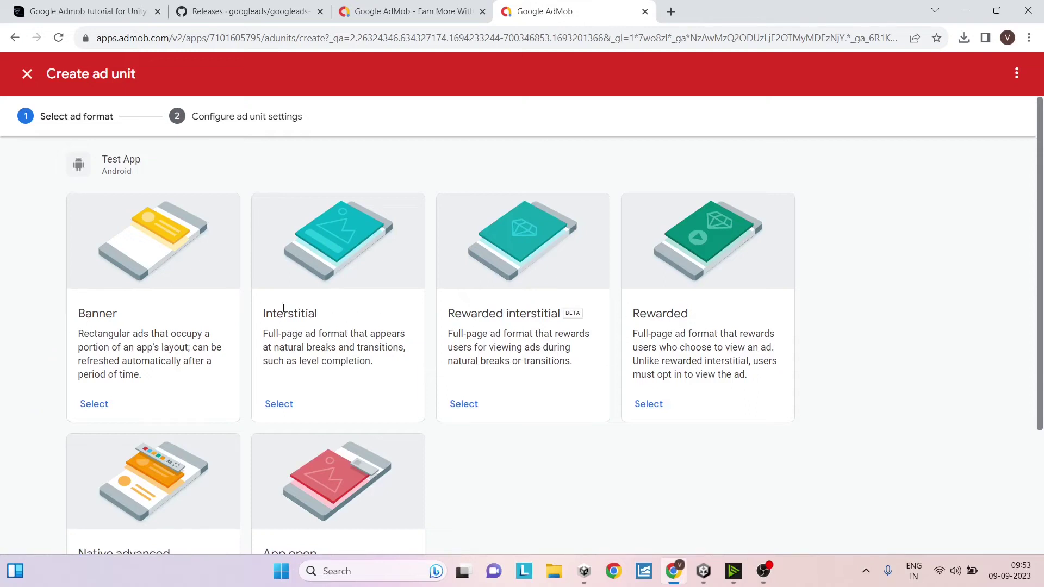
click(102, 408)
click(438, 268)
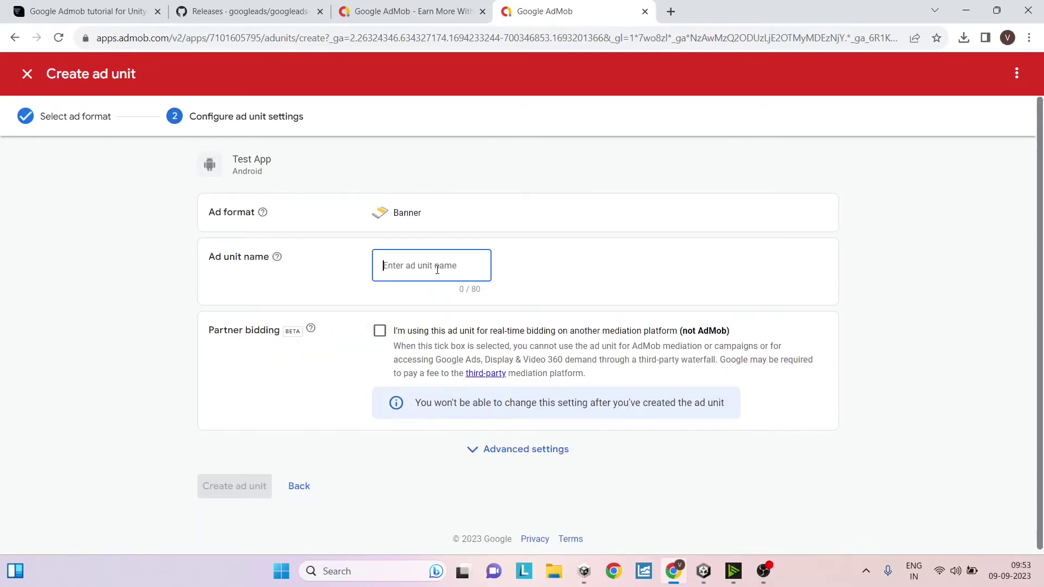
text(Test ban)
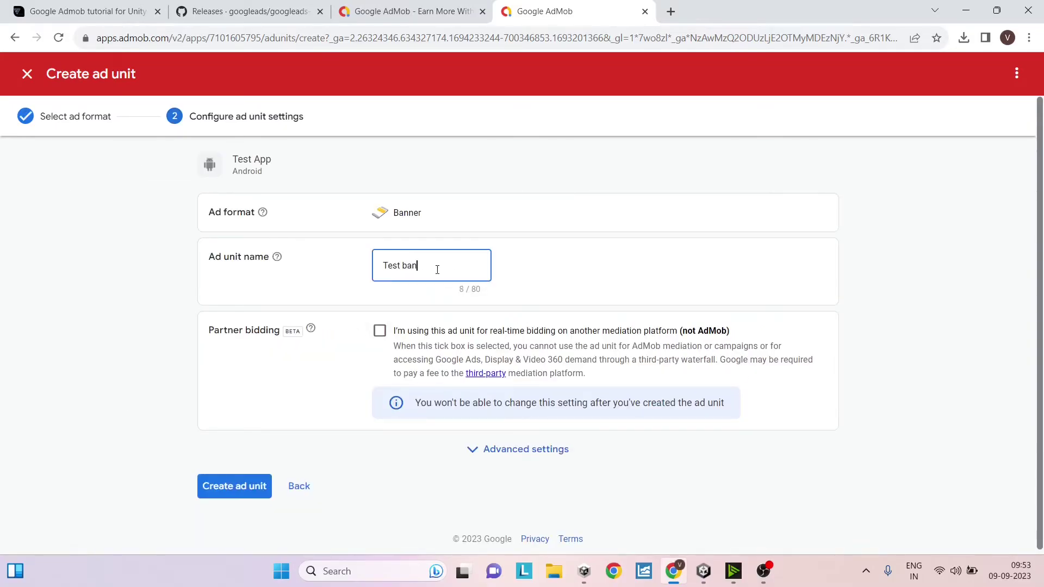
text(ner ad)
click(215, 487)
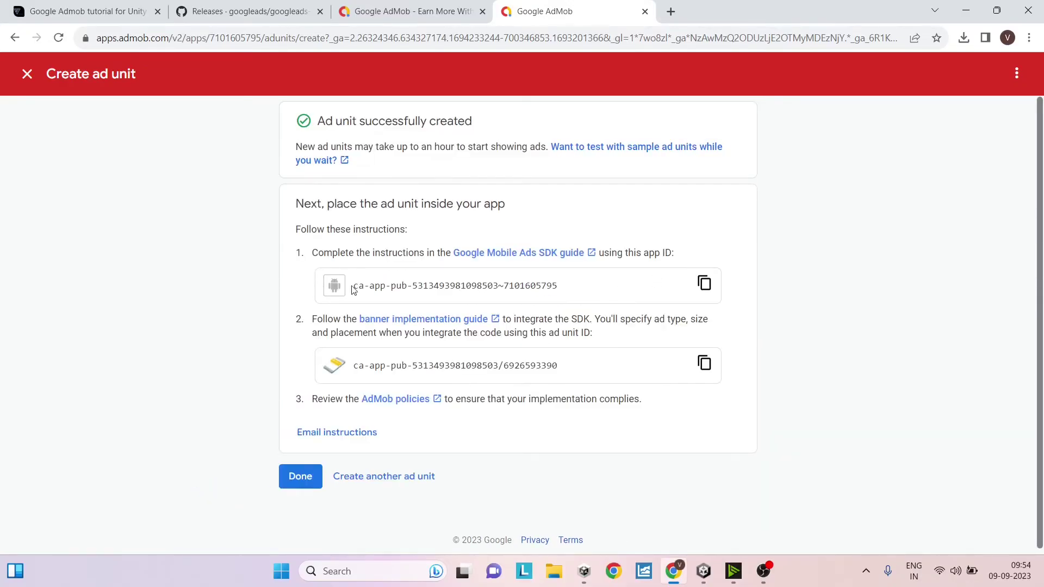
drag(353, 286, 570, 294)
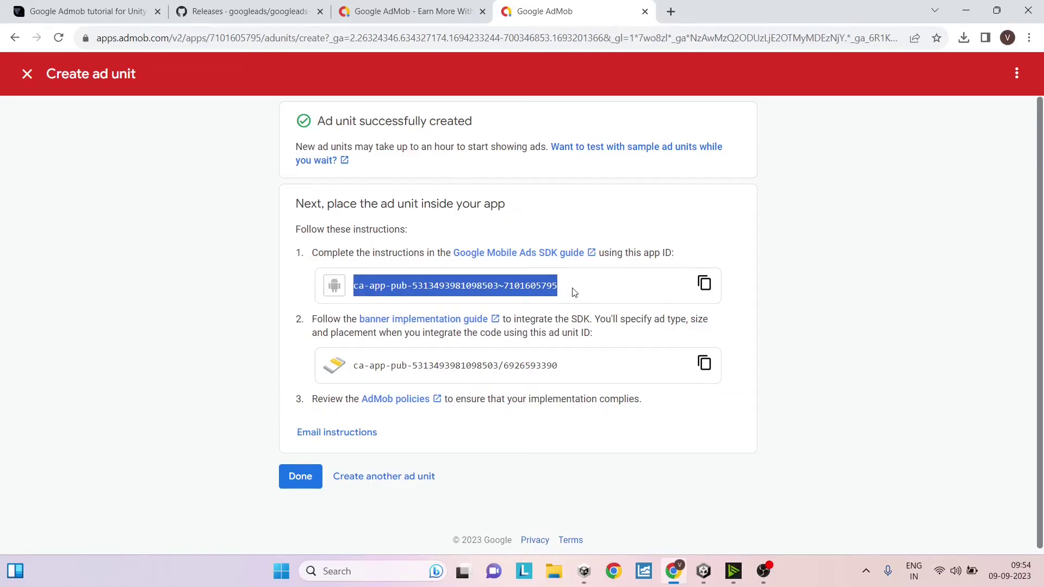
click(572, 293)
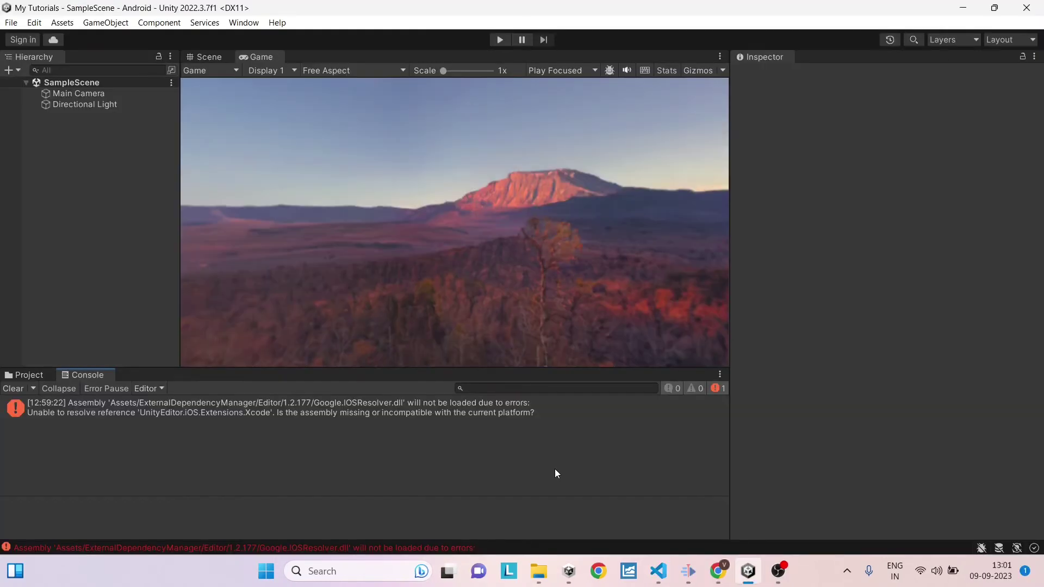
click(101, 219)
- Switch to Chrome and scroll the vionixstudio tutorial to its Ad_show banner code block
key(alt+Tab)
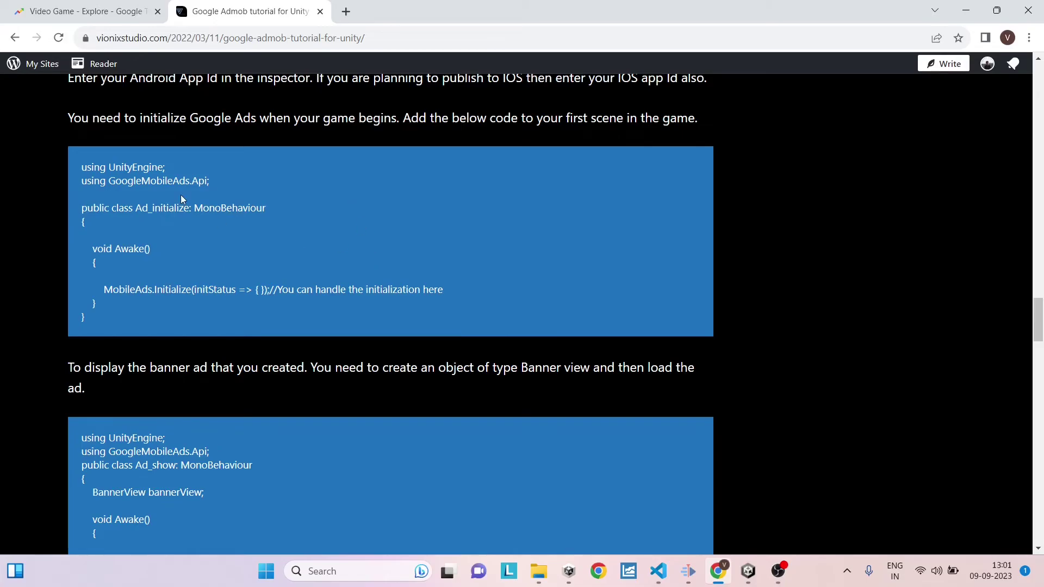
scroll(301, 416, down, 3)
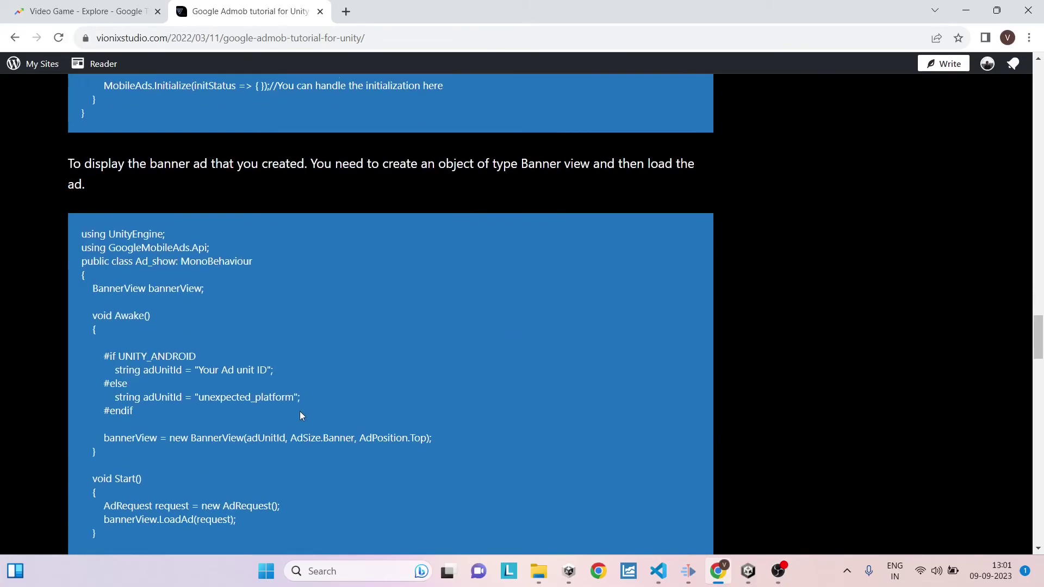
scroll(299, 416, down, 3)
scroll(300, 415, up, 3)
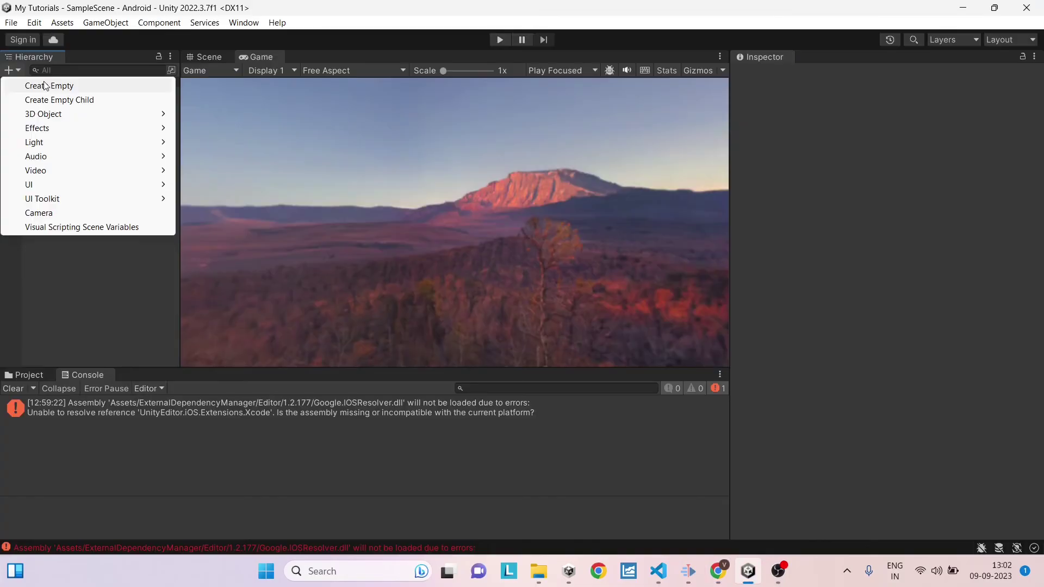
- Name the new empty GameObject 'Admanager' in the Inspector, then show the Project panel's Assets folder
click(49, 86)
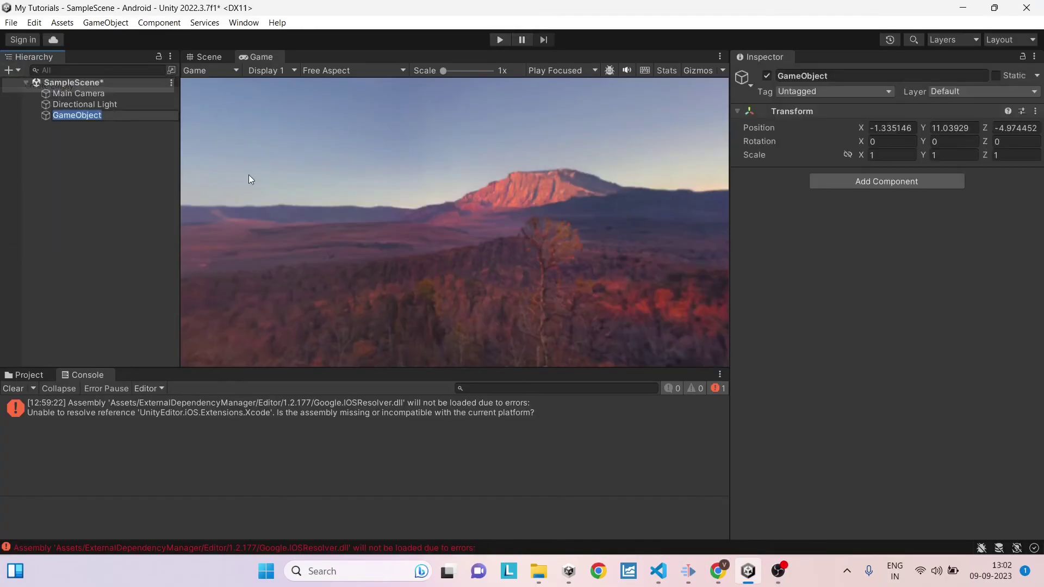
click(847, 76)
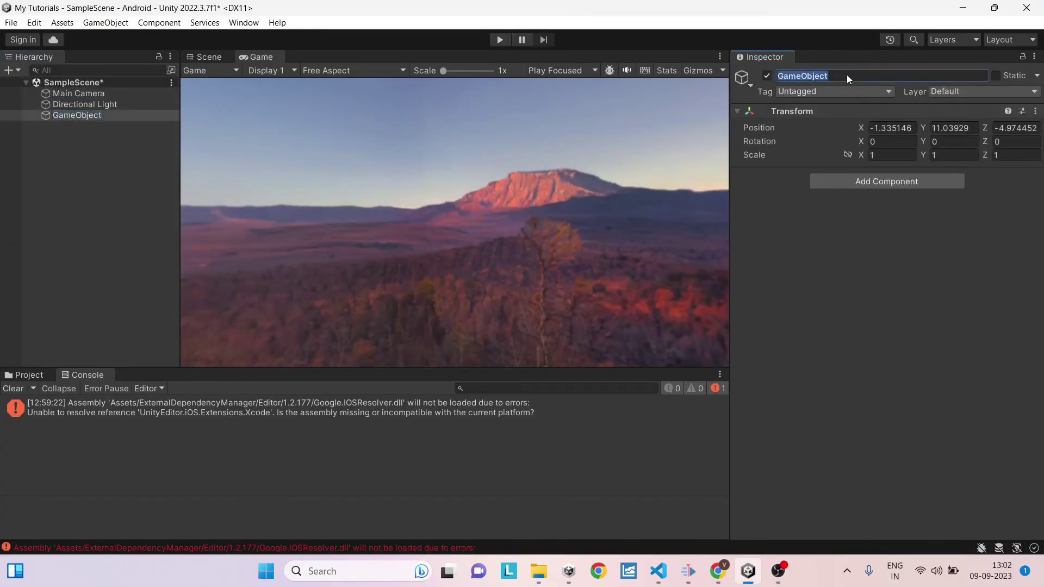
text(Admanager)
click(24, 375)
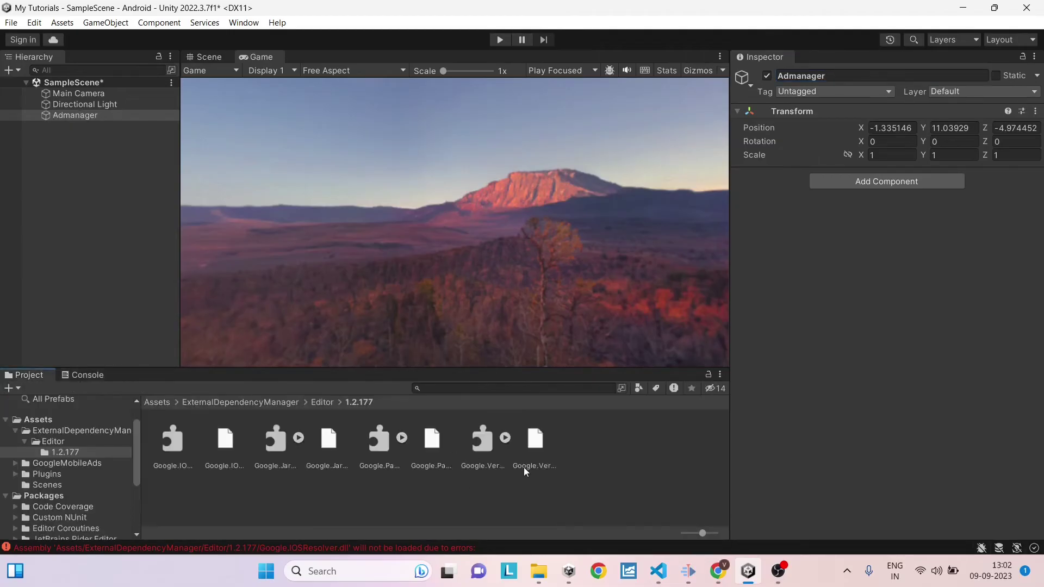
click(38, 420)
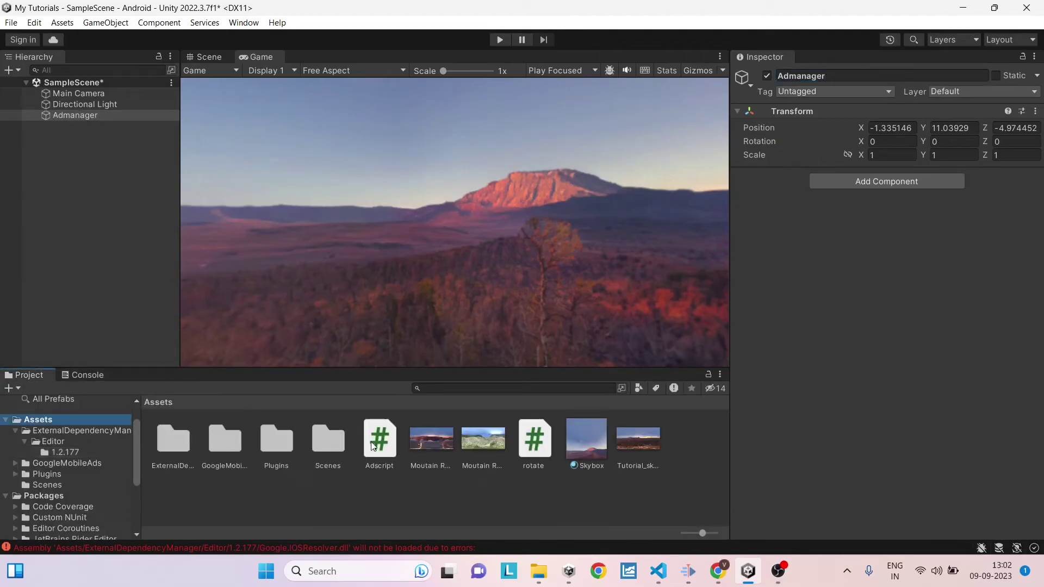
- Drag Adscript onto Admanager as a component and open Adscript.cs in Visual Studio Code via Edit Script
drag(380, 438, 876, 268)
click(1035, 175)
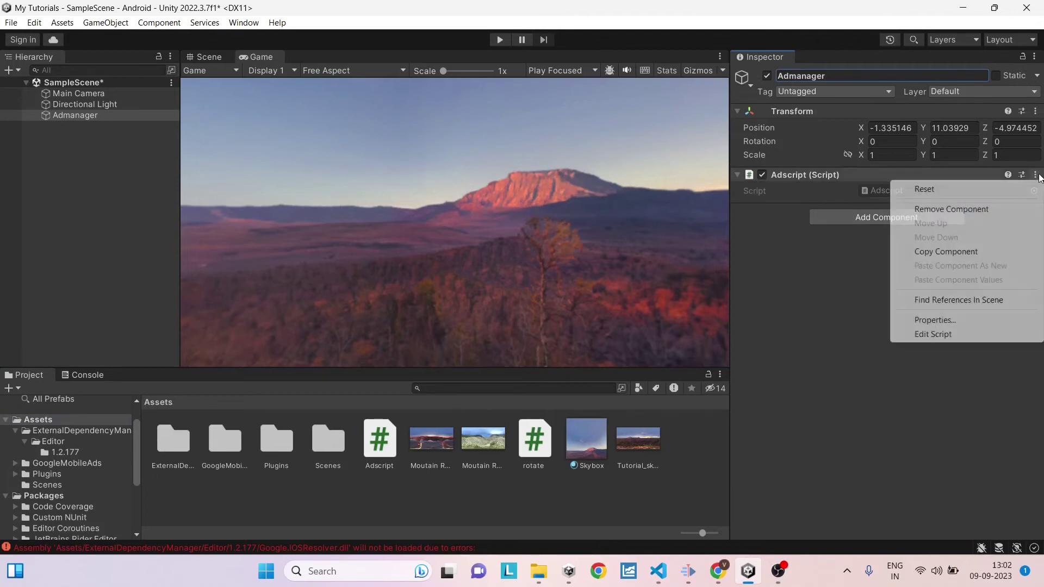
click(952, 336)
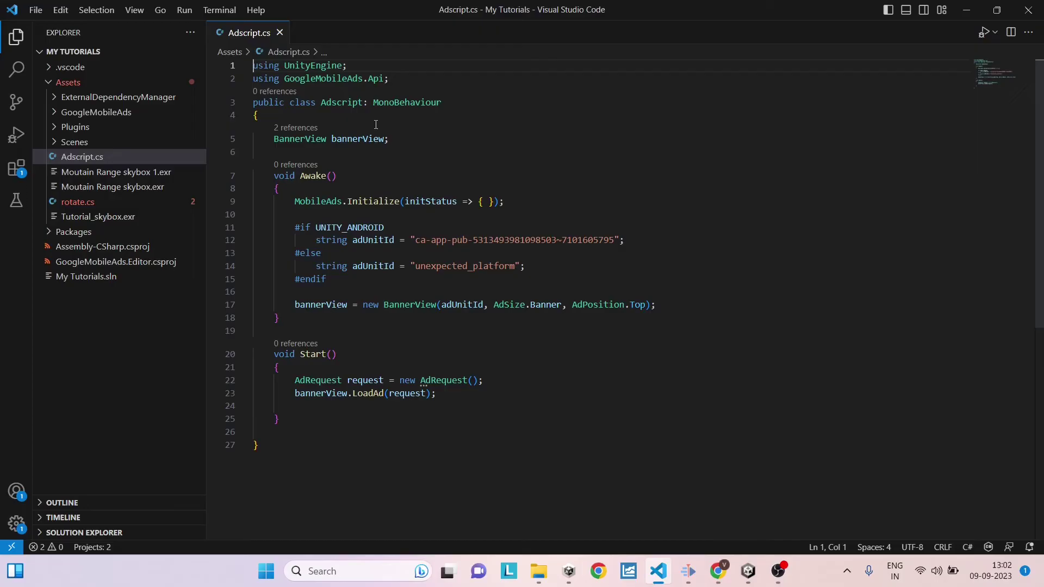
click(273, 88)
drag(294, 201, 517, 198)
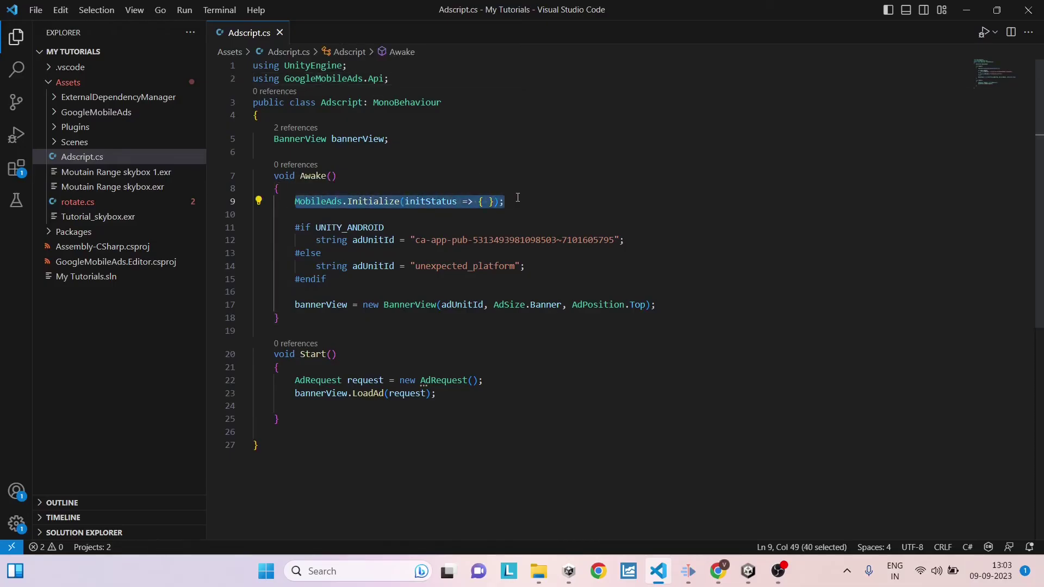
click(418, 143)
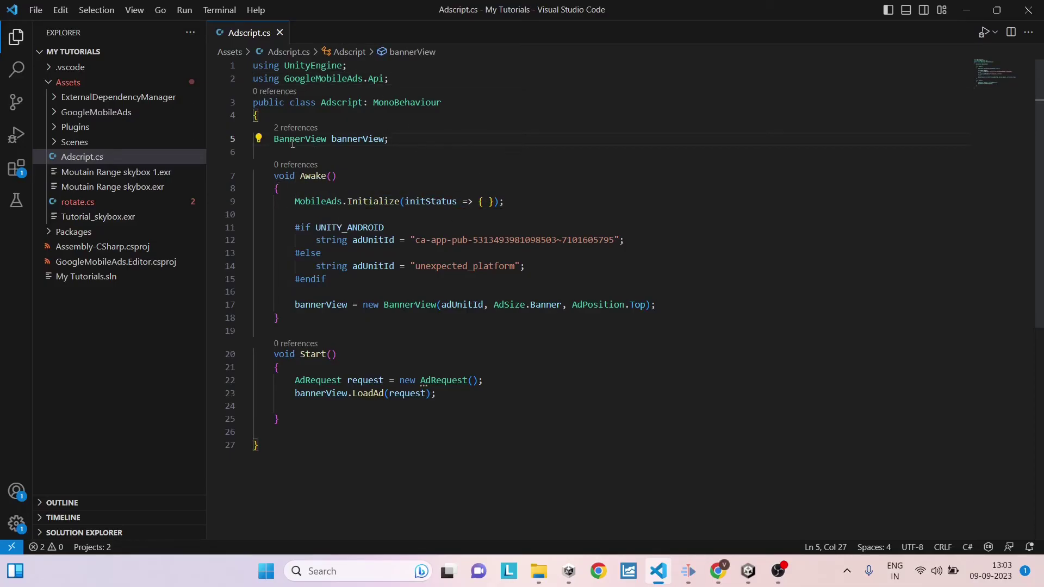
click(274, 140)
key(shift+End)
key(End)
drag(275, 141, 327, 137)
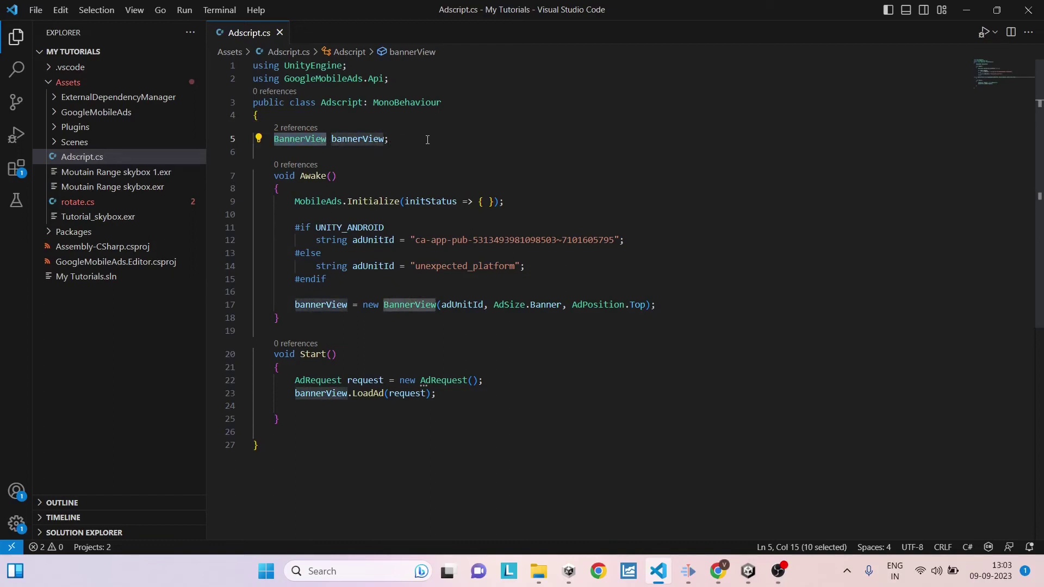
click(422, 138)
key(Return)
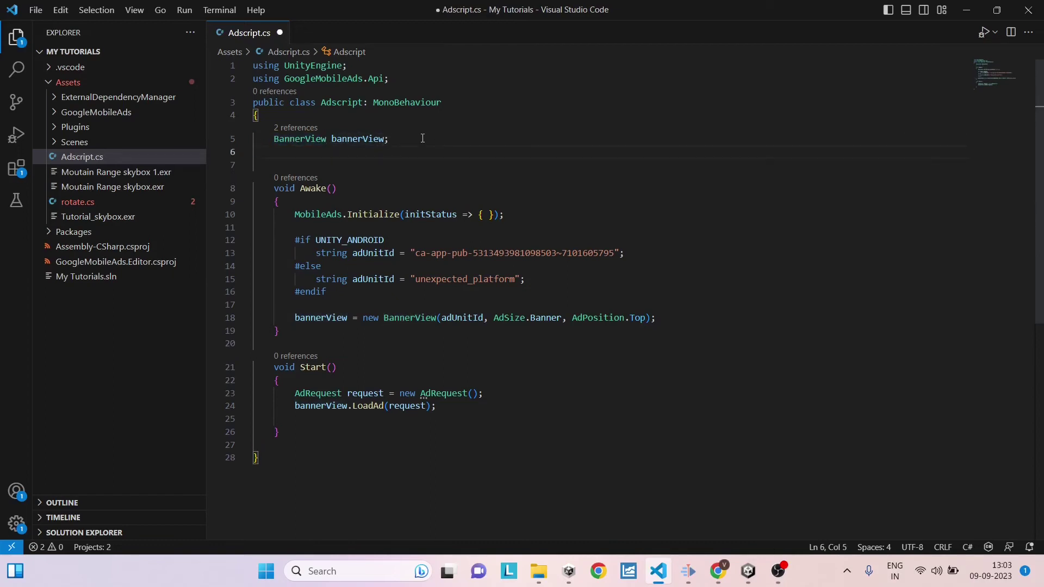
text(inter)
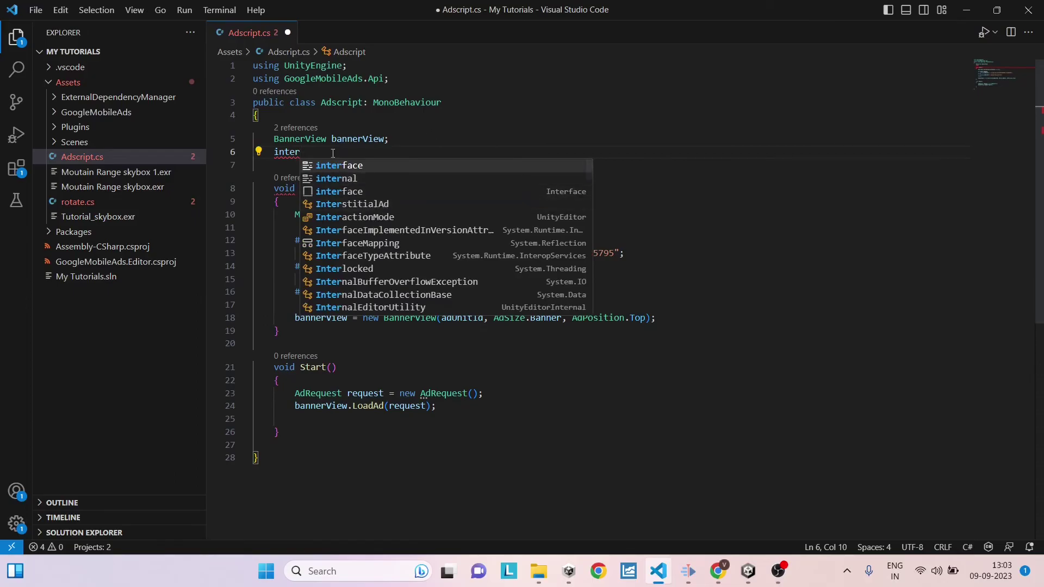
key(BackSpace)
key(BackSpace)
key(BackSpace)
key(BackSpace)
key(BackSpace)
text(rewa)
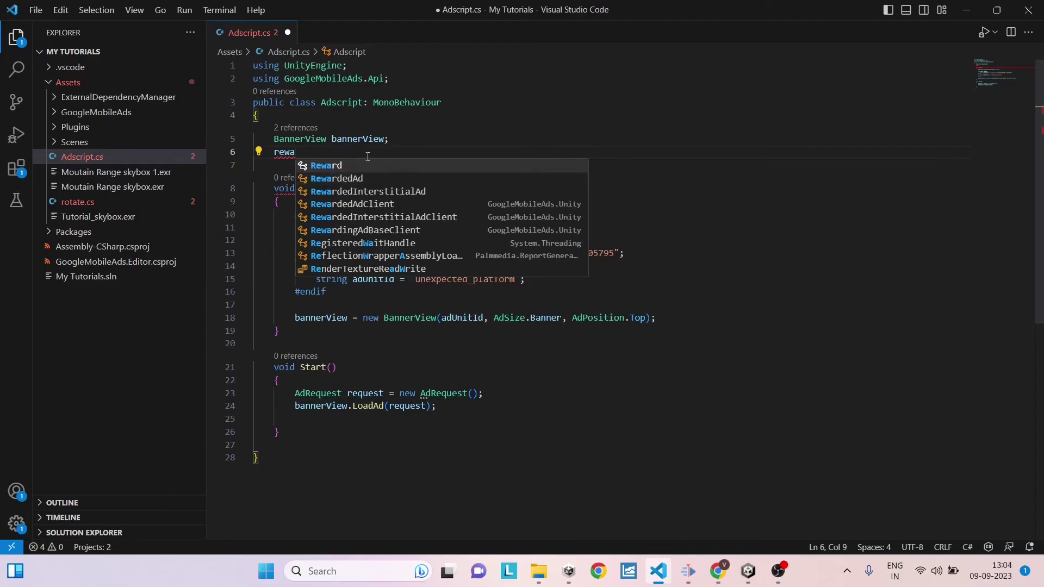
key(BackSpace)
key(BackSpace)
key(BackSpace)
key(BackSpace)
key(BackSpace)
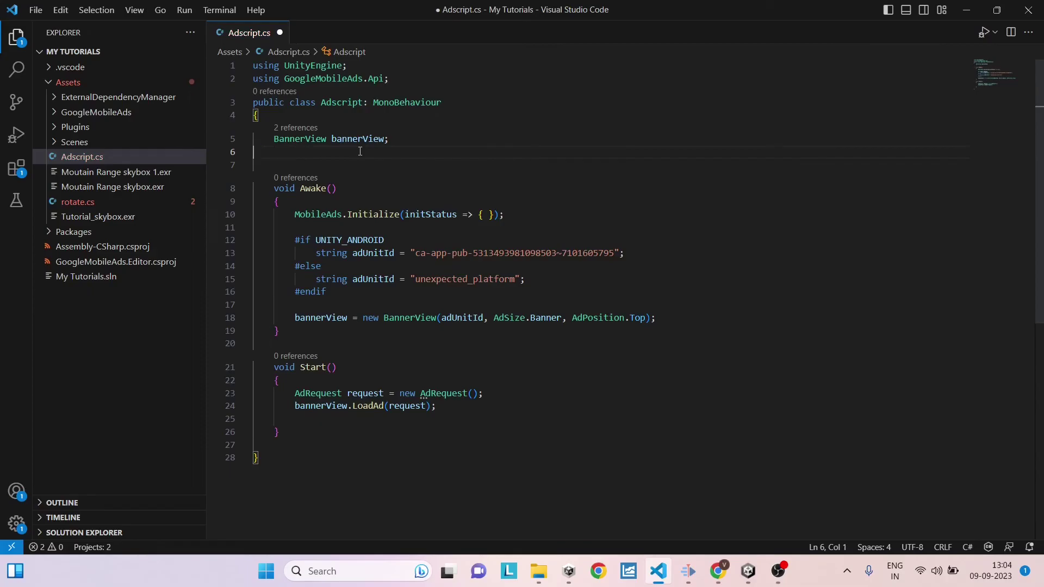
key(BackSpace)
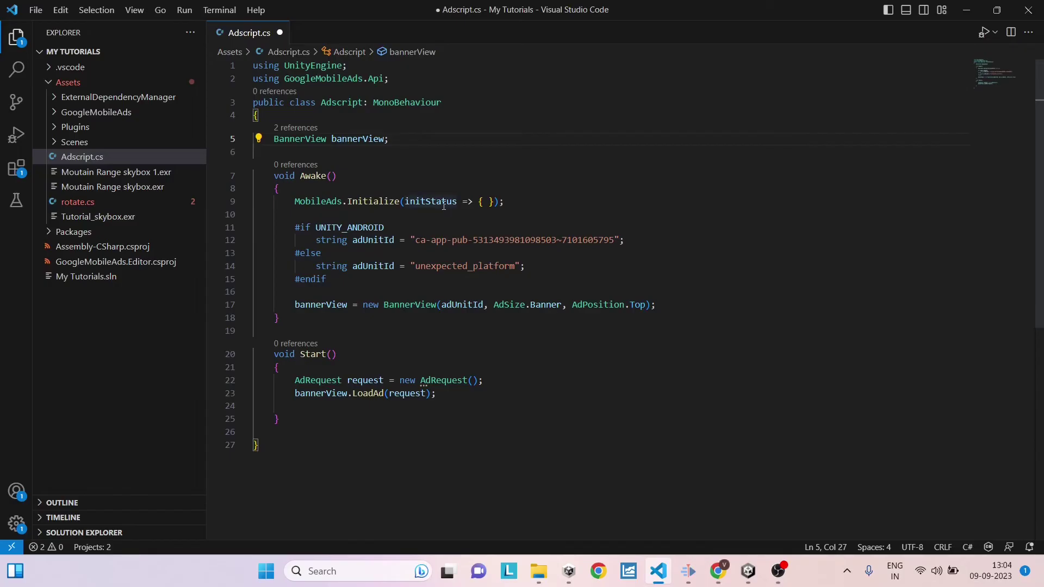
scroll(444, 206, down, 1)
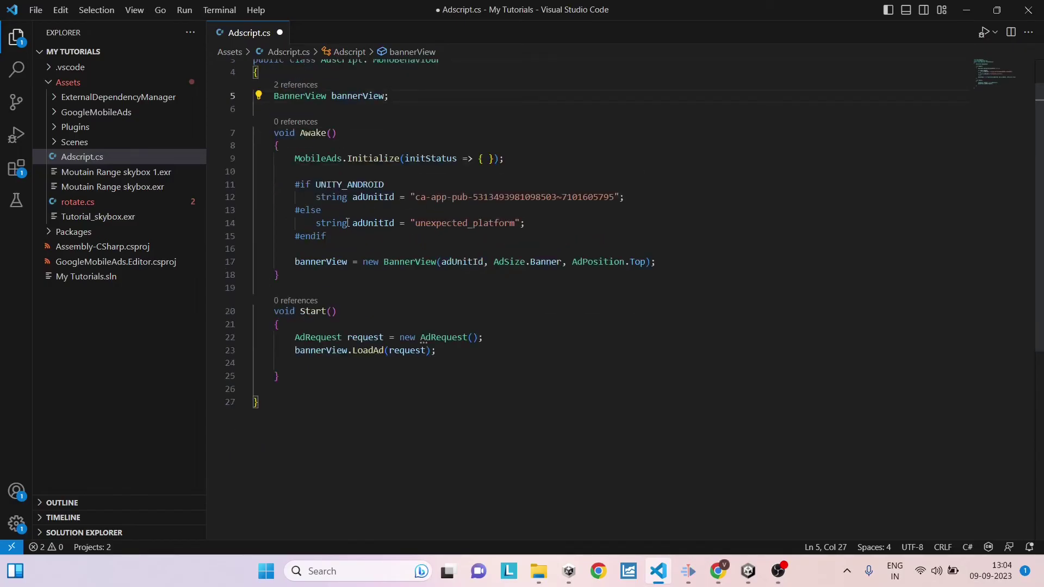
drag(297, 186, 616, 198)
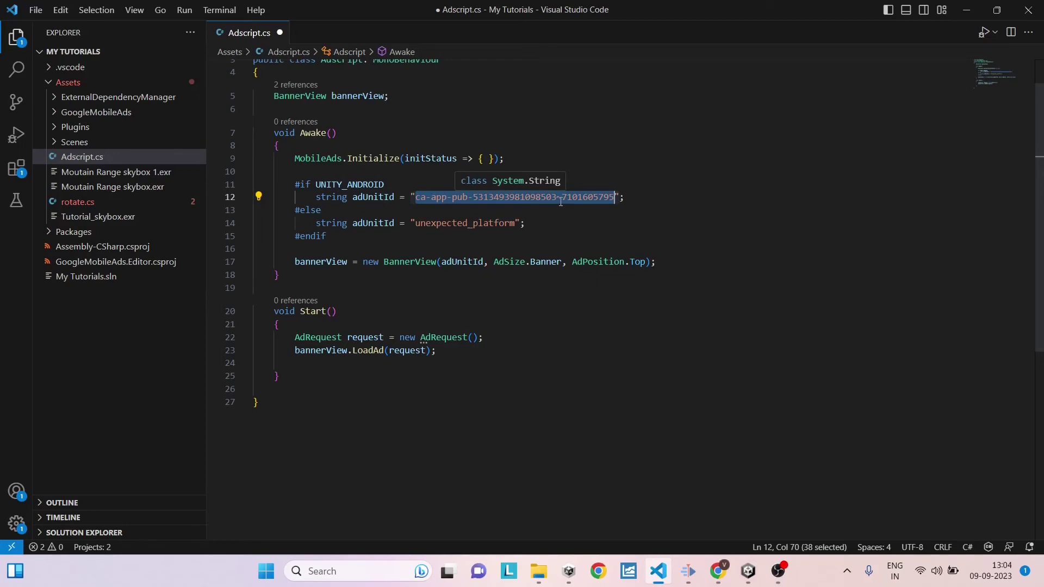
click(394, 182)
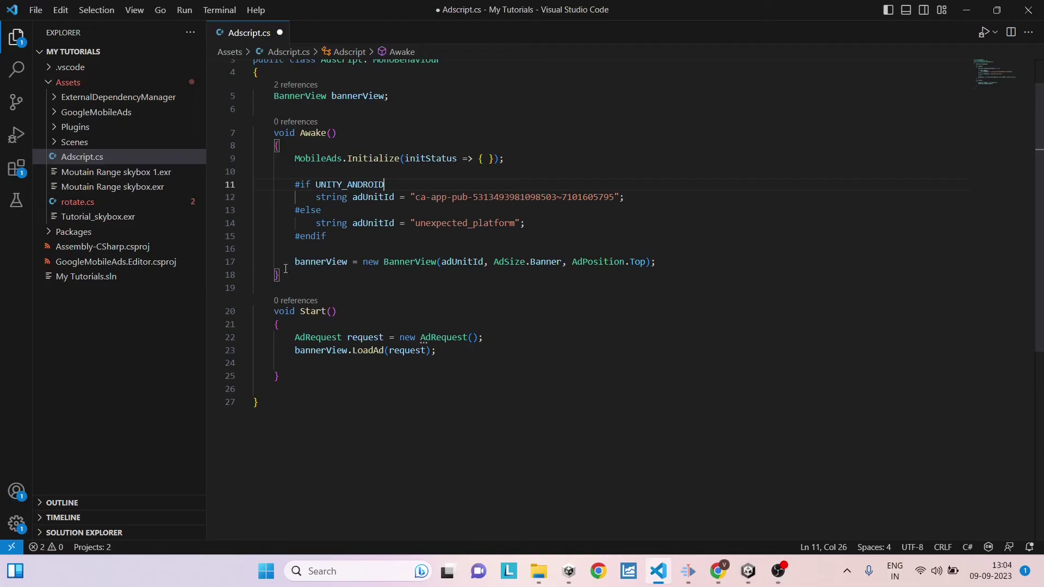
double_click(308, 263)
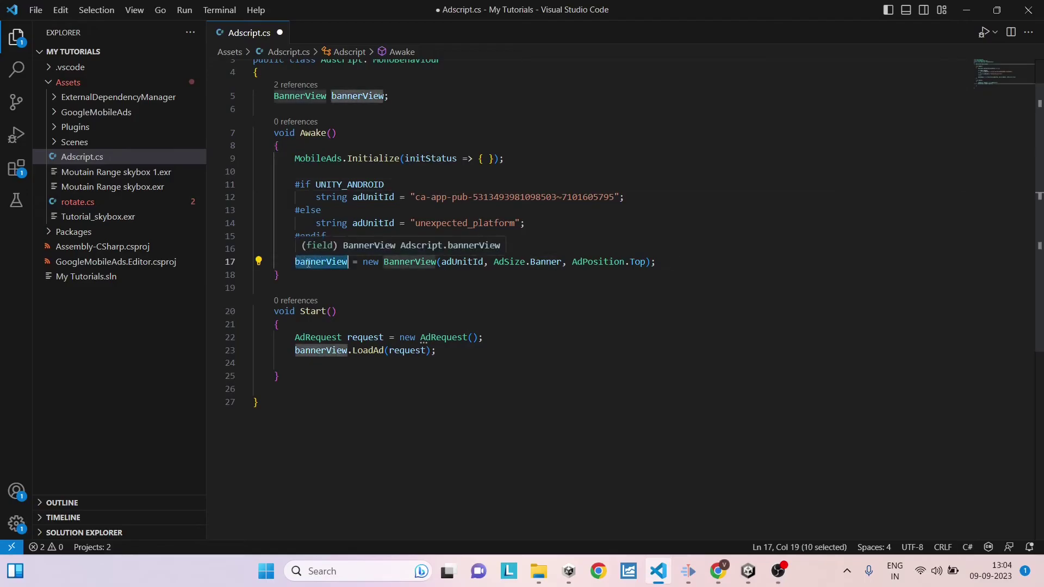
click(446, 262)
drag(493, 262, 643, 261)
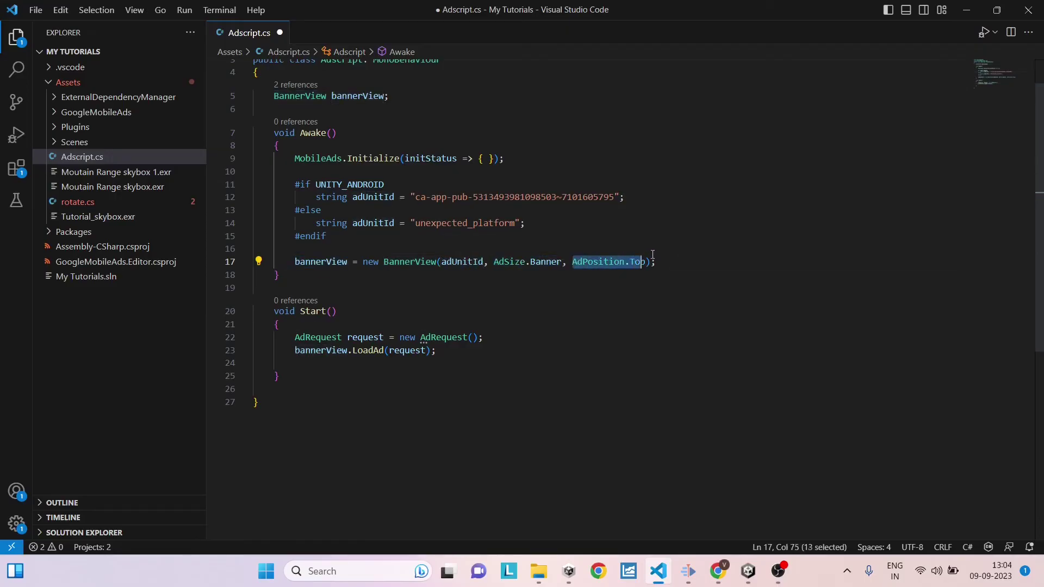
click(655, 260)
scroll(501, 296, down, 1)
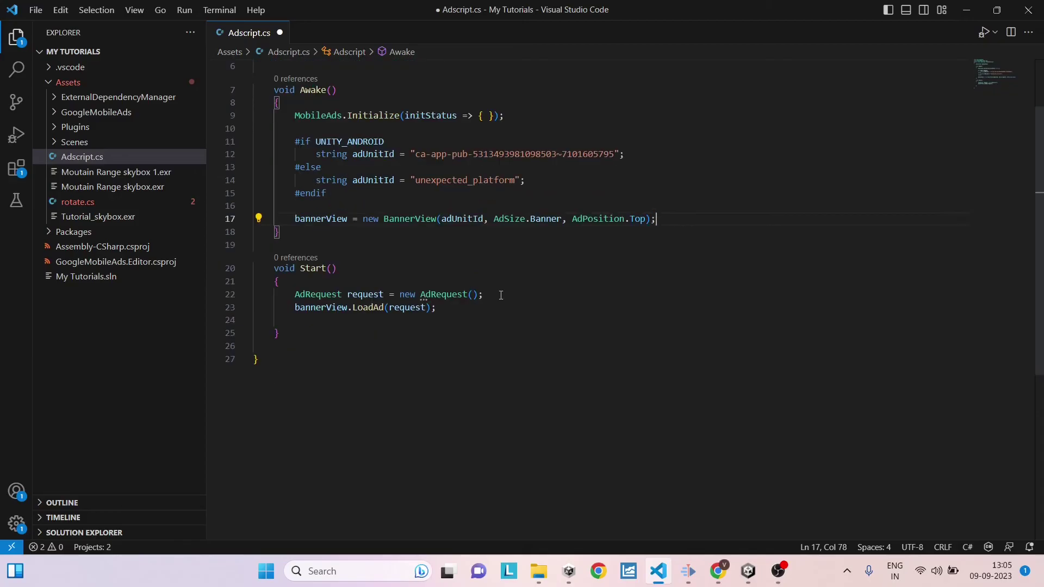
drag(573, 218, 651, 218)
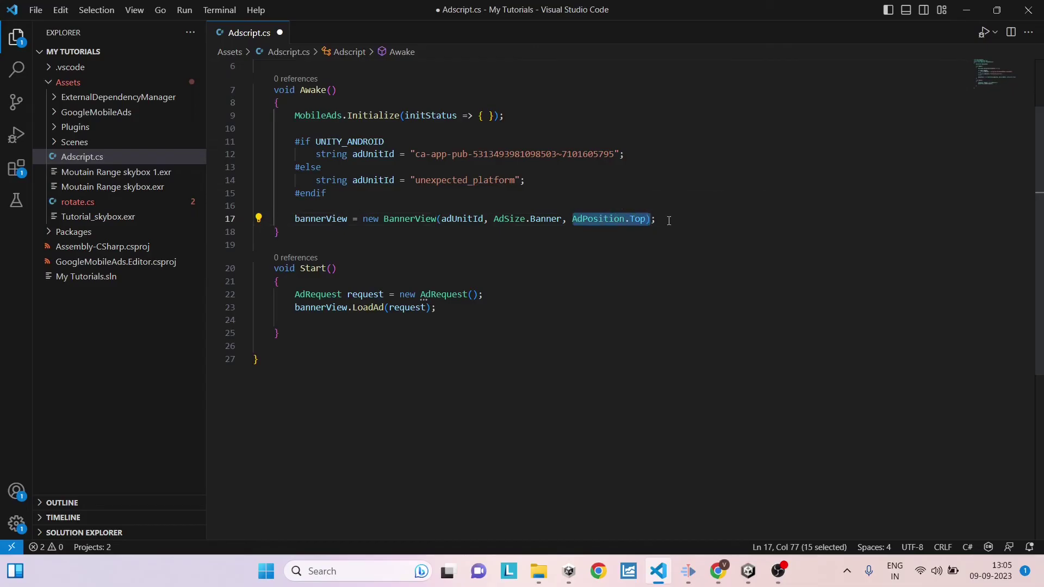
click(670, 221)
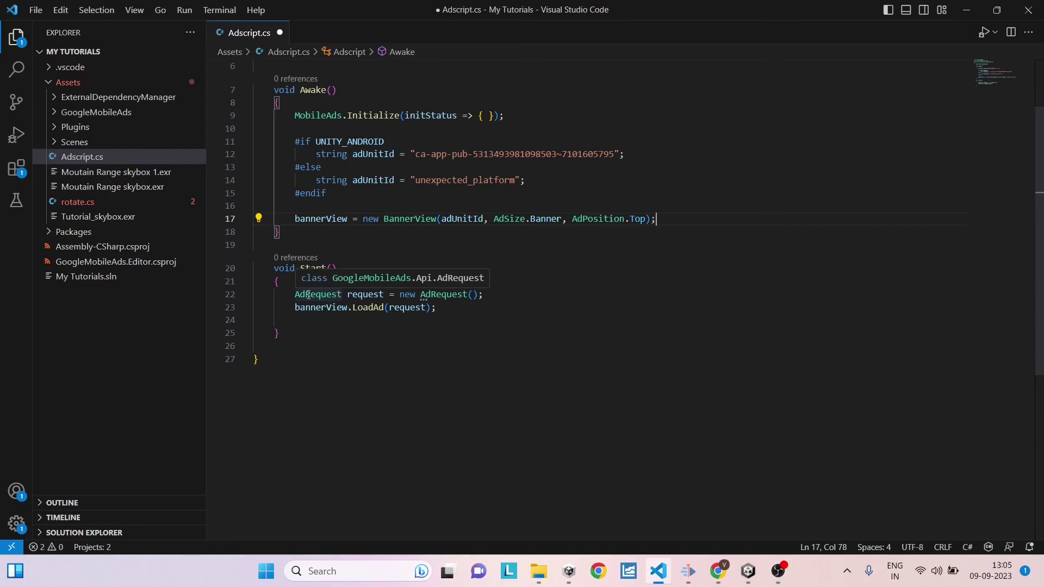
- Highlight the AdRequest request creation in the Start method
drag(296, 294, 482, 296)
click(415, 296)
click(493, 295)
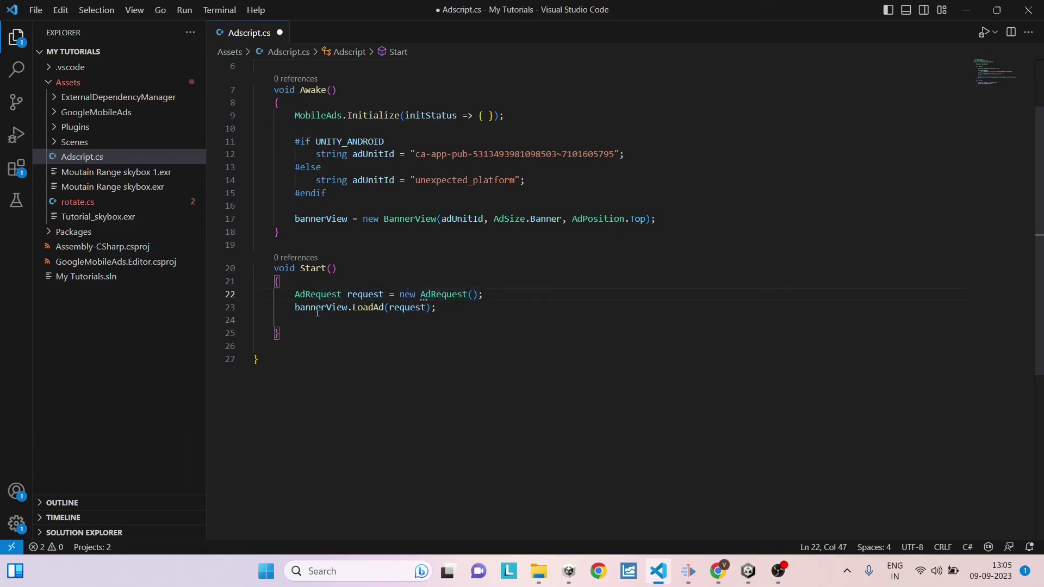
- Try adding bannerView.Hide(); after the LoadAd line, undo it, and save Adscript.cs
mouse_move(385, 311)
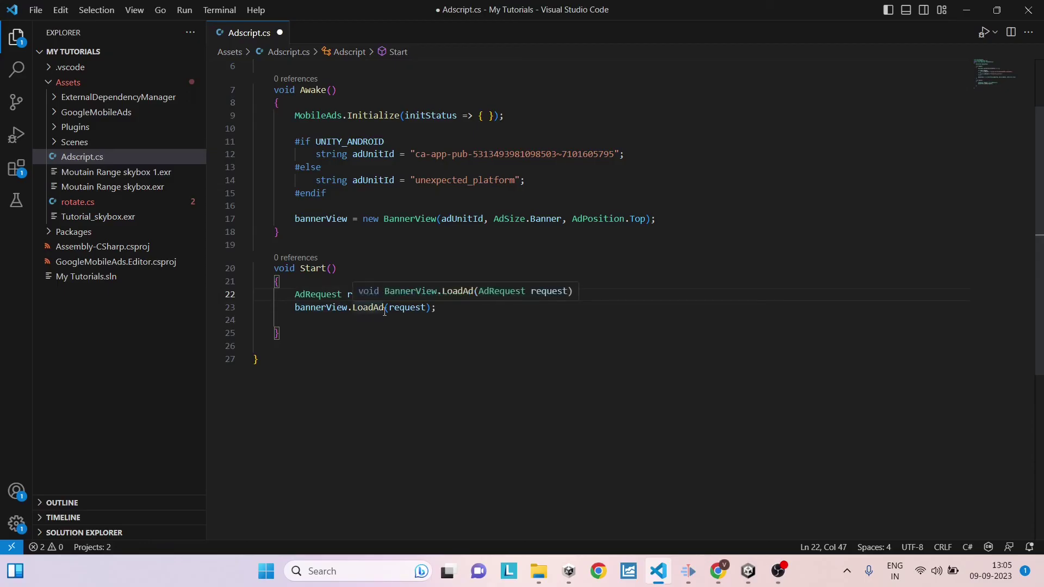
click(435, 309)
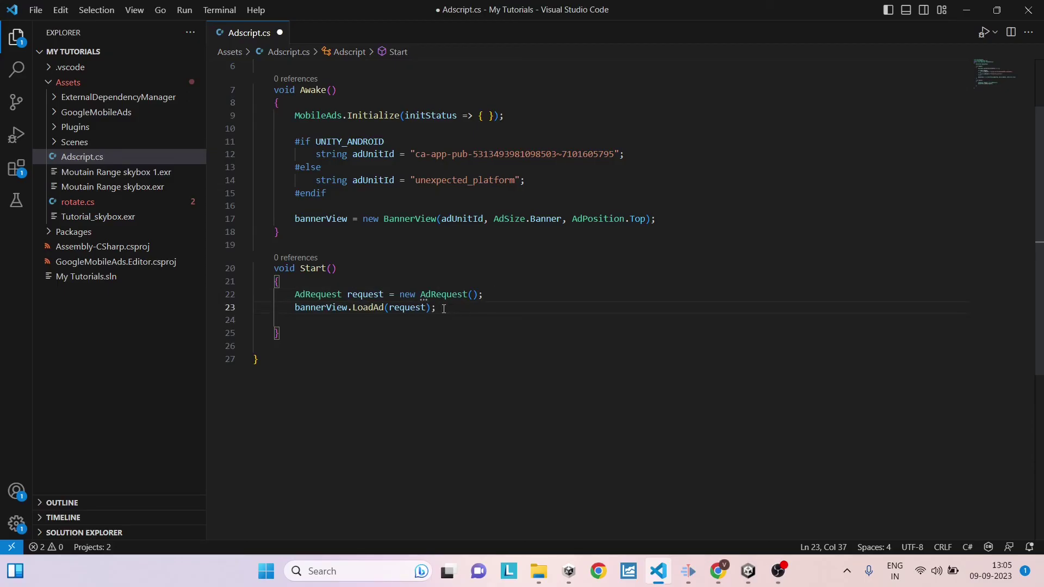
key(Return)
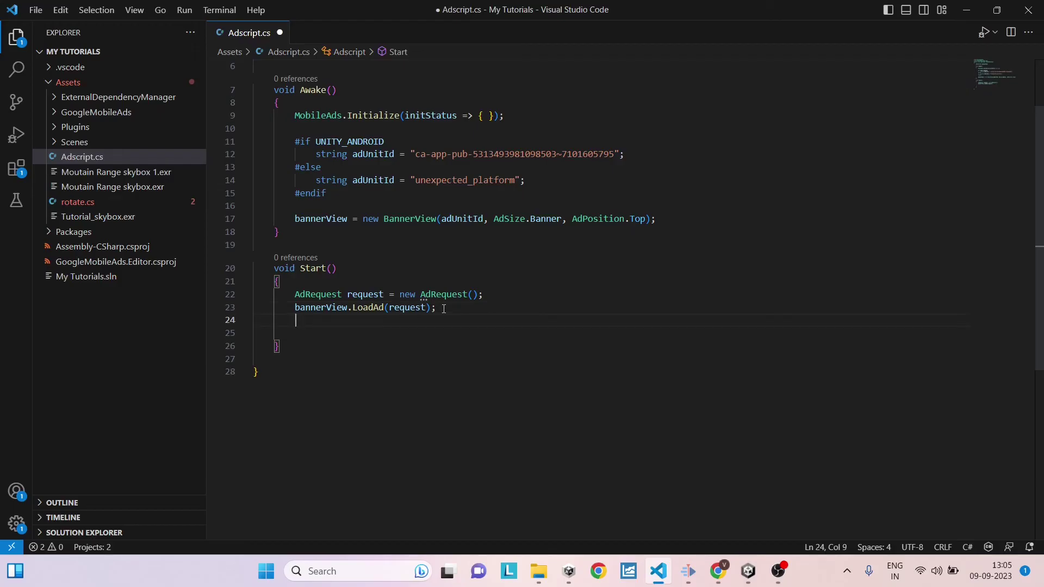
text(bannerView)
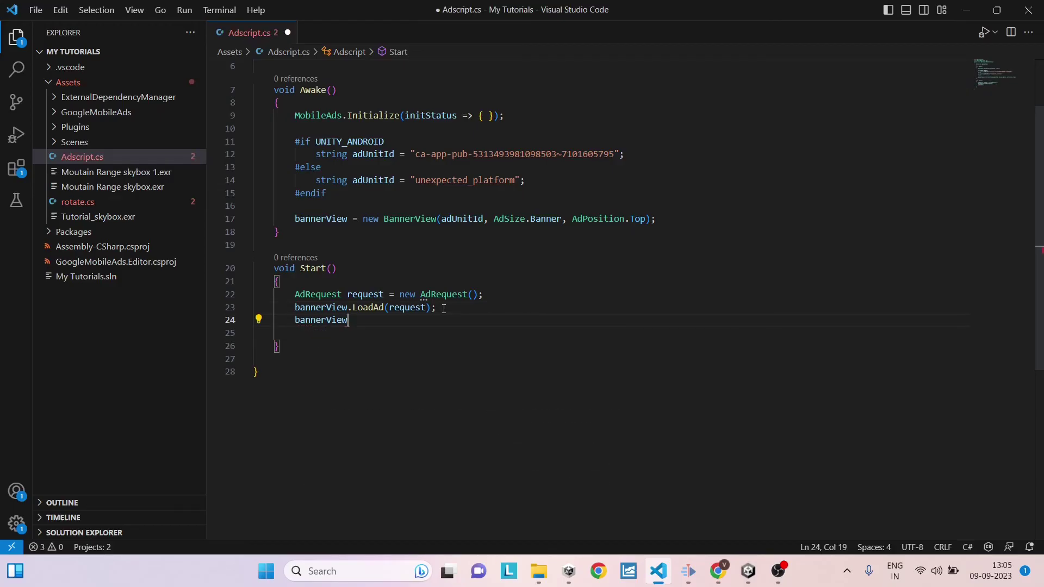
text(.Hide();)
key(Return)
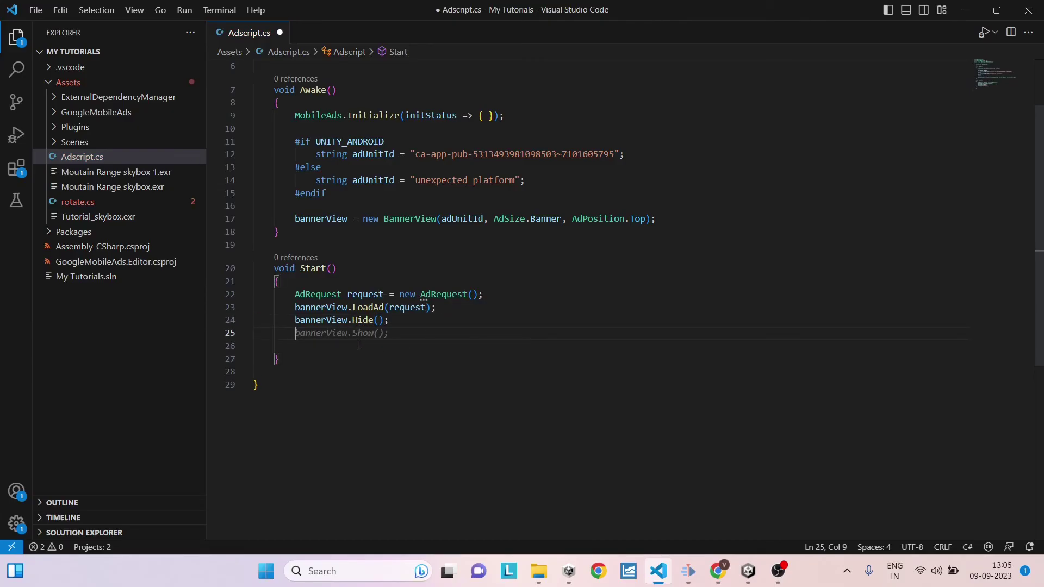
mouse_move(375, 337)
key(ctrl+z)
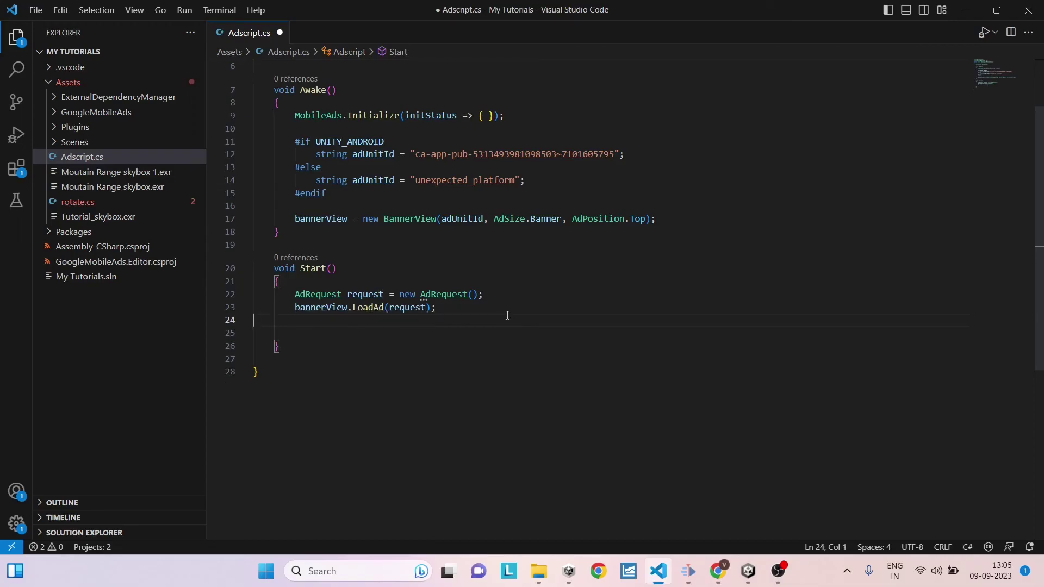
key(ctrl+s)
- Return to Unity and enter Play mode to run the scene with the updated ad script
click(749, 571)
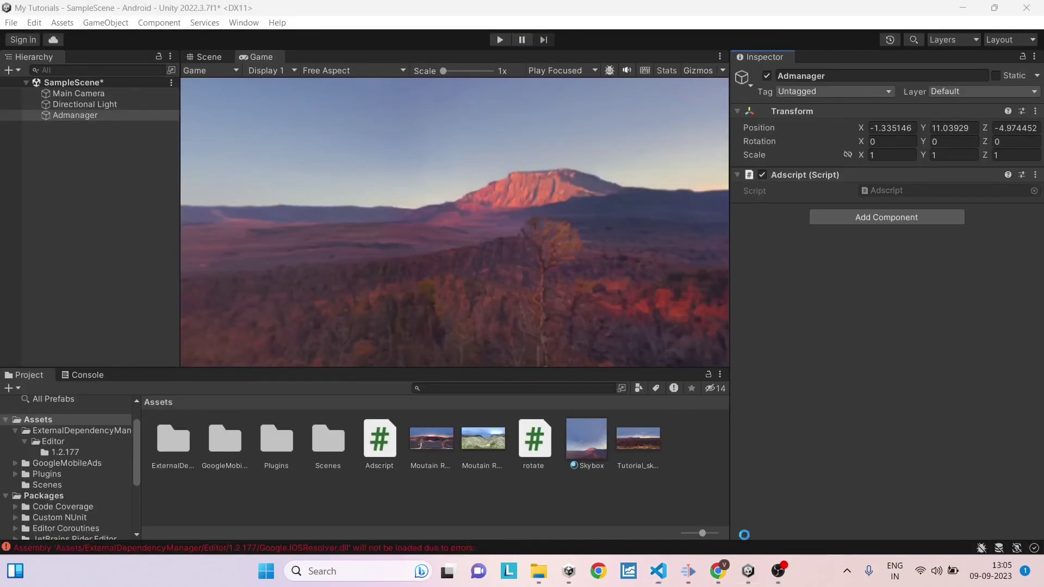
key(ctrl+p)
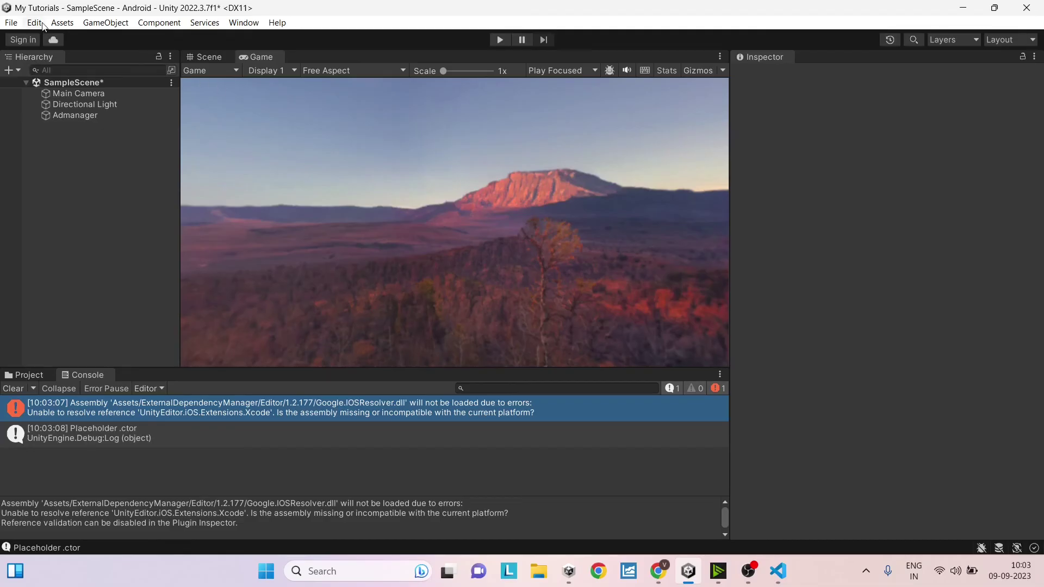
- Open Assets > Google Mobile Ads > Settings and check the Android App ID holds the AdMob Test App ID
click(71, 25)
click(71, 25)
click(71, 25)
mouse_move(129, 358)
click(301, 354)
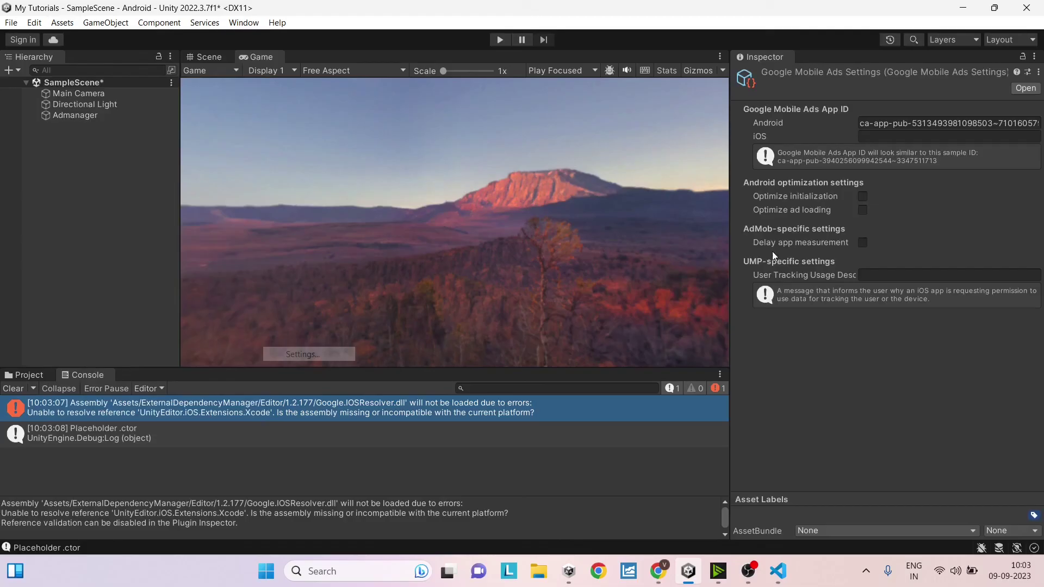
click(862, 125)
drag(861, 124, 1039, 125)
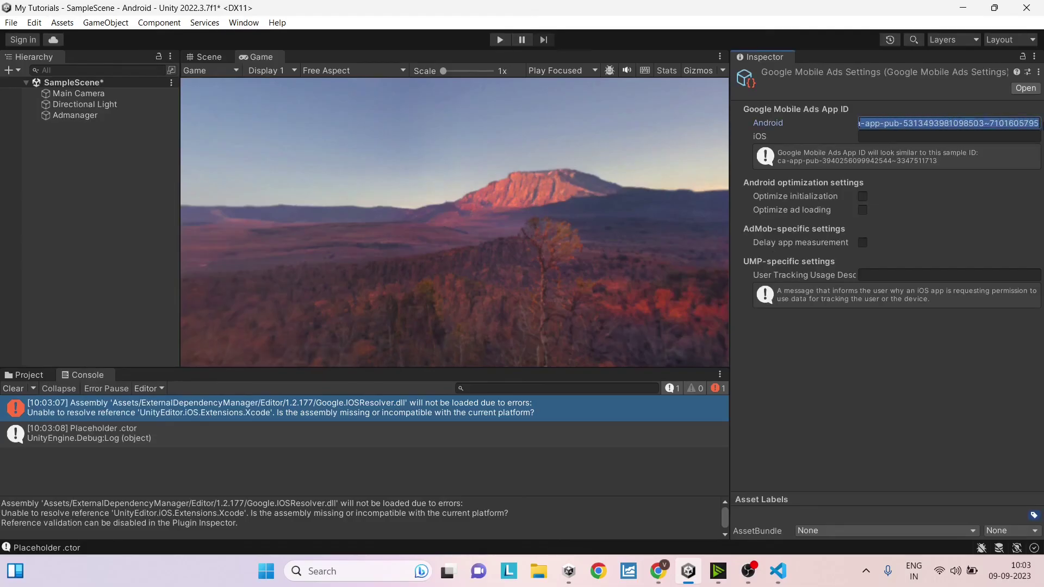
click(935, 123)
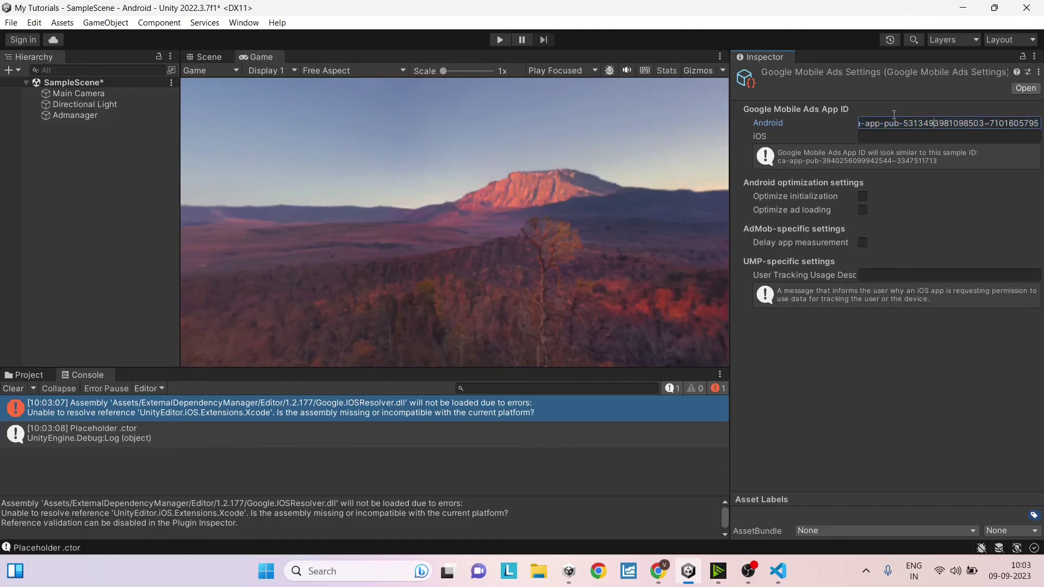
click(621, 470)
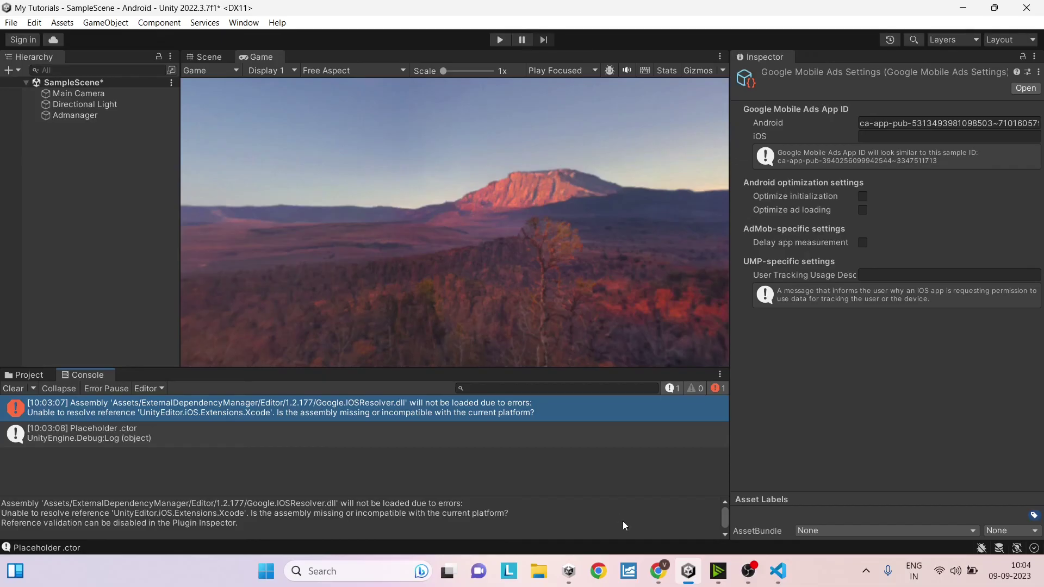
- In the Chrome AdMob tab, go to Settings > Test devices and choose ADD TEST DEVICE
click(658, 571)
click(580, 6)
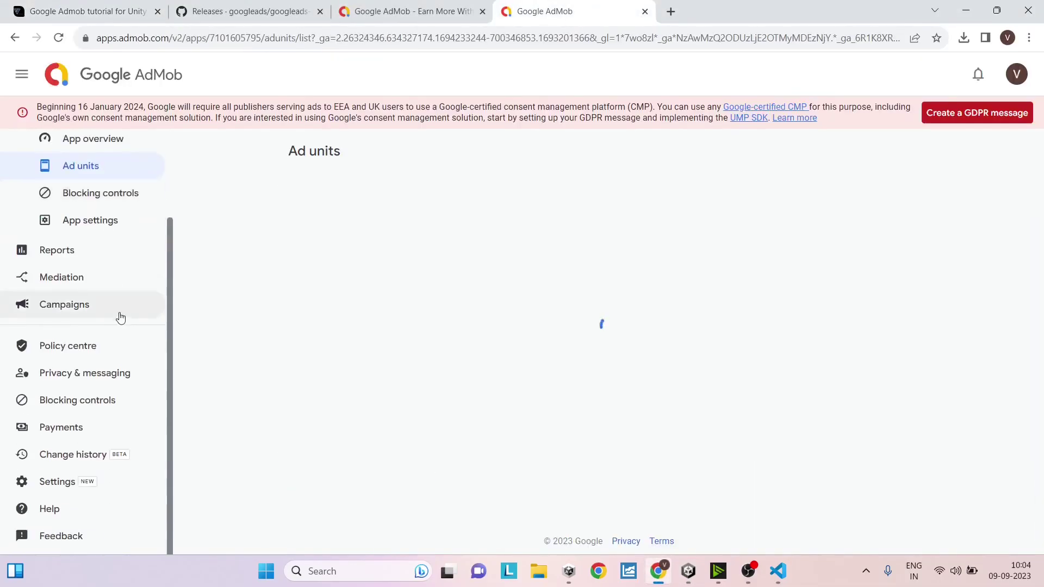
click(81, 481)
click(489, 191)
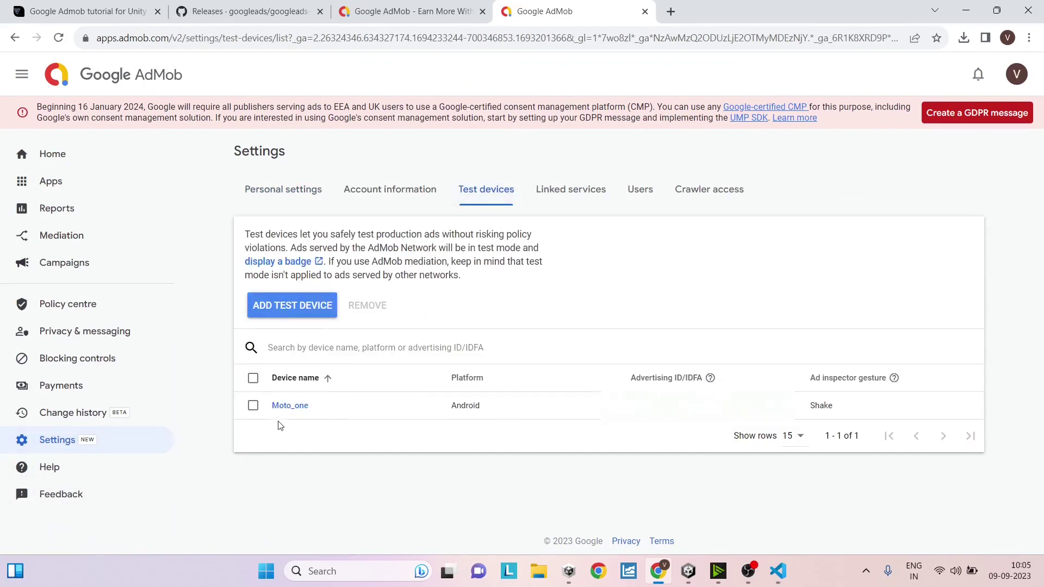
click(308, 313)
- Focus the advertising ID field and try submitting the still-empty test device form
scroll(349, 243, down, 1)
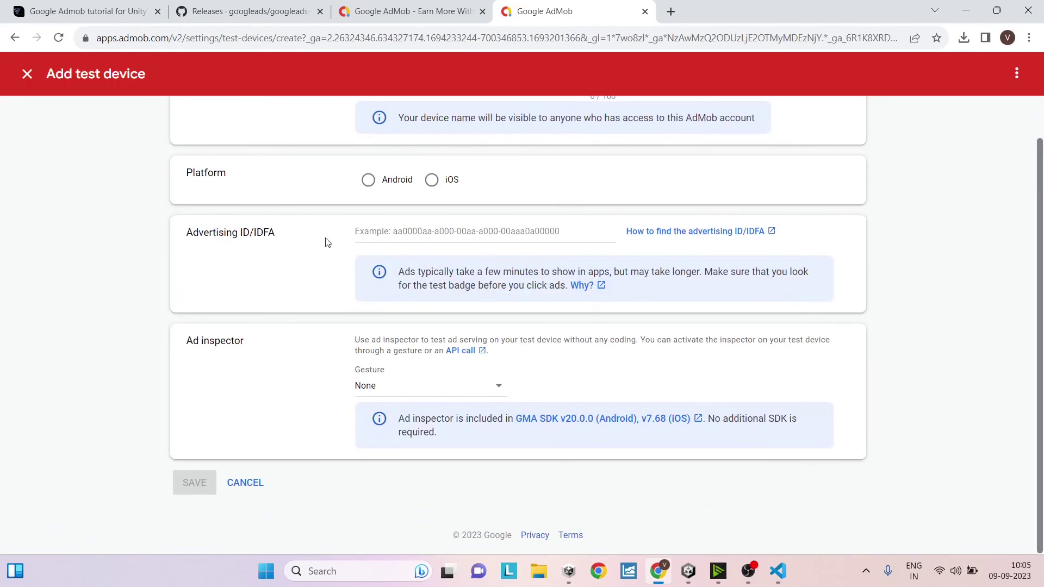
click(418, 234)
key(Return)
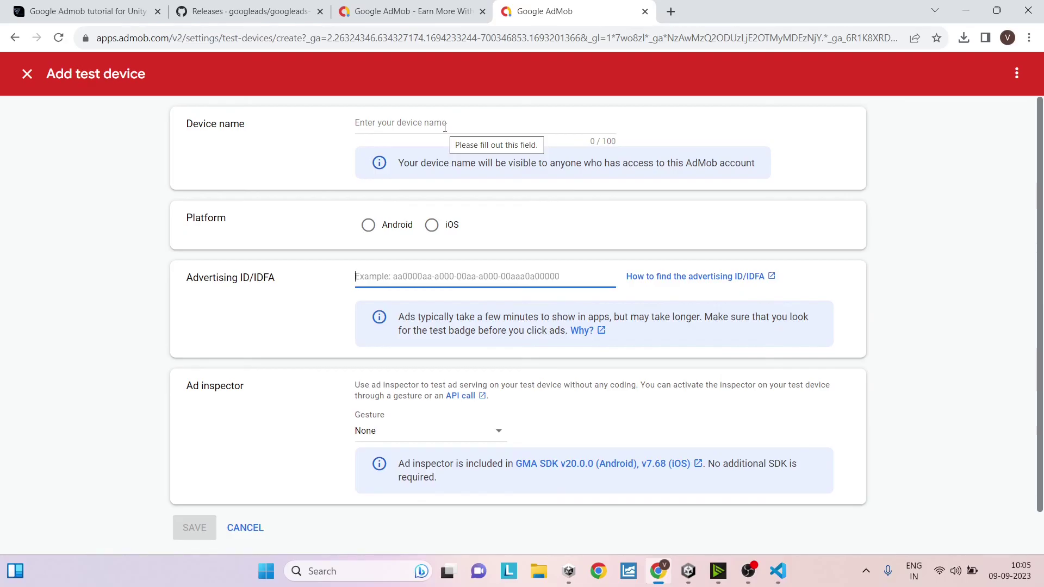
- Switch back to Unity Editor, showing the Google Mobile Ads settings and the IOSResolver Console error
key(alt+Tab)
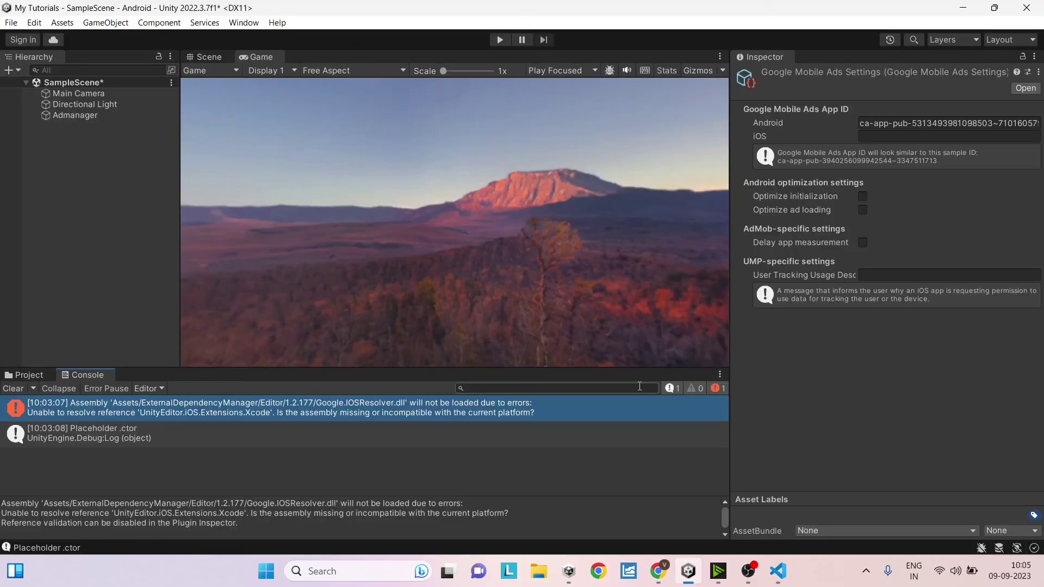